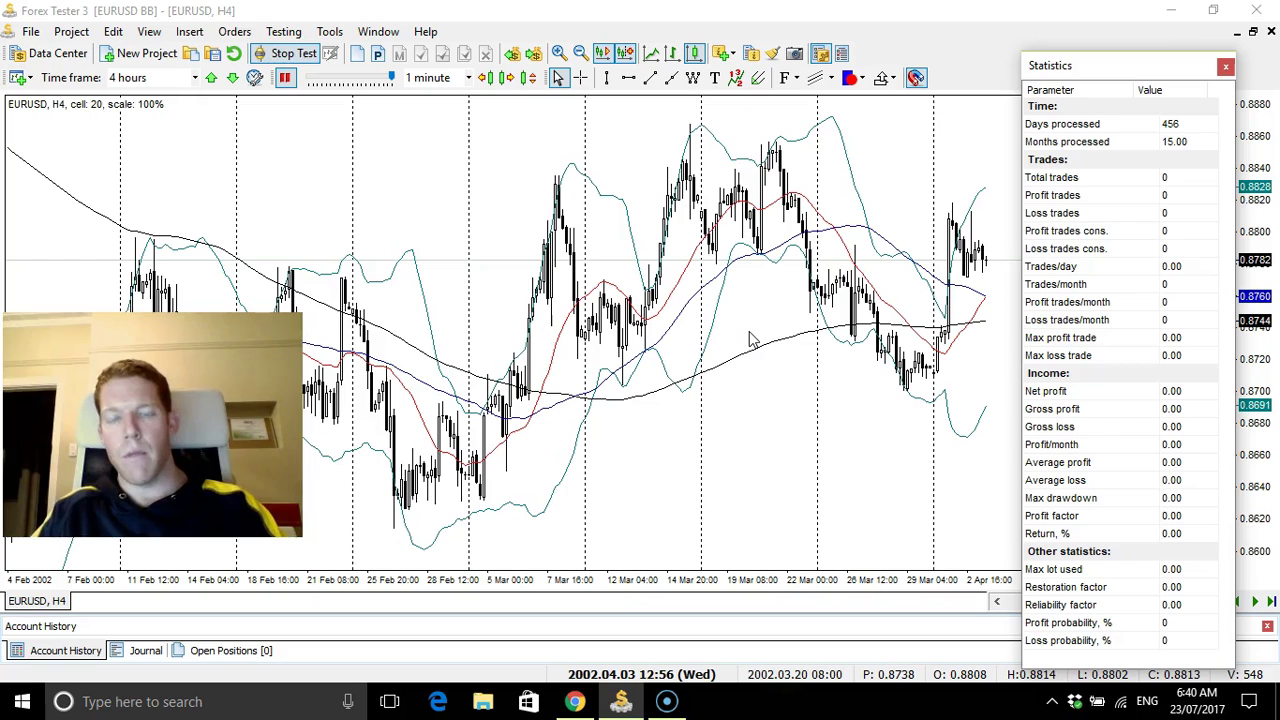
Close the Statistics window to leave the EURUSD 4-hour chart unobstructed.
{"action": "mouse_move", "coordinate": [1134, 63]}
{"action": "left_mouse_down"}
{"action": "mouse_move", "coordinate": [1250, 75]}
{"action": "mouse_move", "coordinate": [1128, 49]}
{"action": "left_mouse_up"}
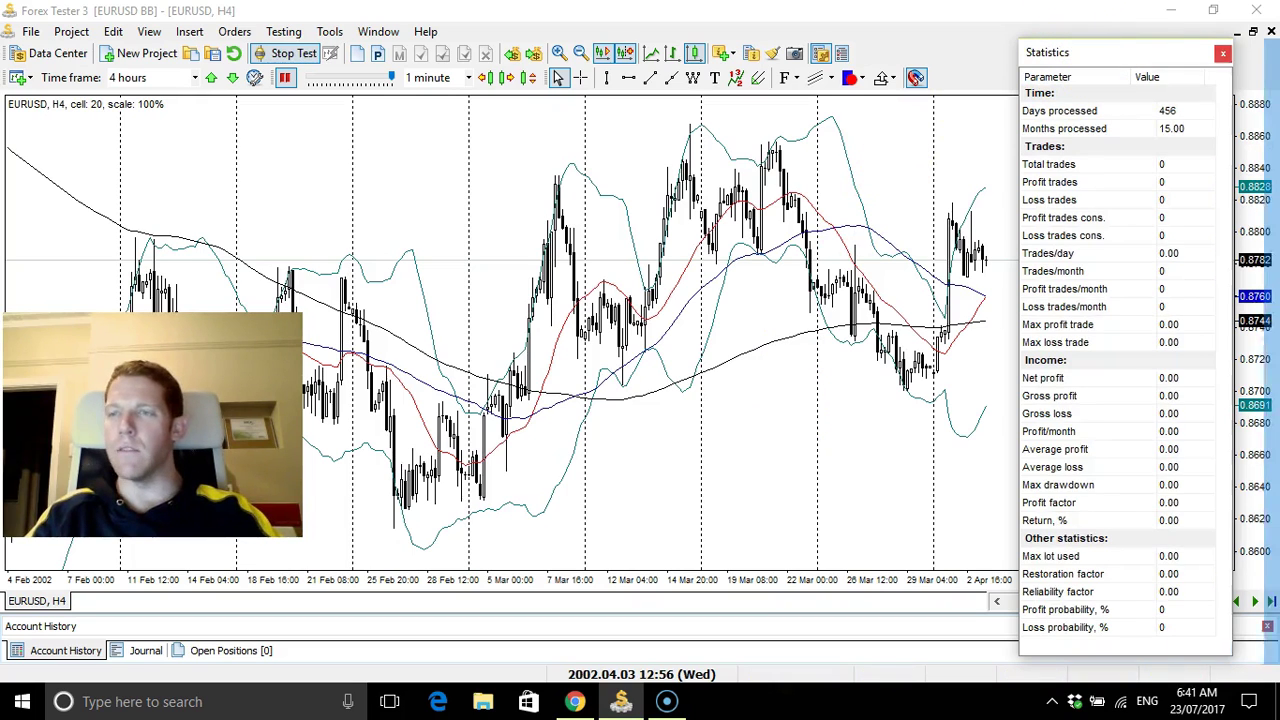
{"action": "left_click", "coordinate": [1222, 52]}
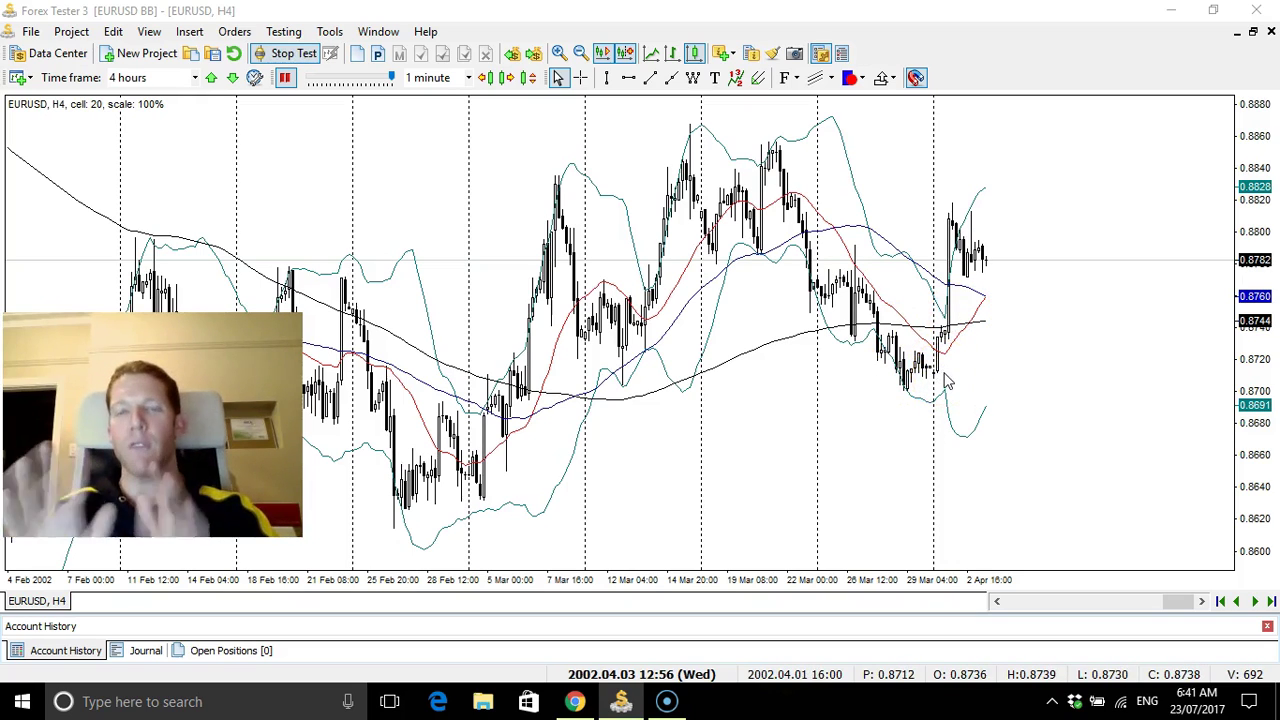
{"action": "left_click", "coordinate": [1121, 322]}
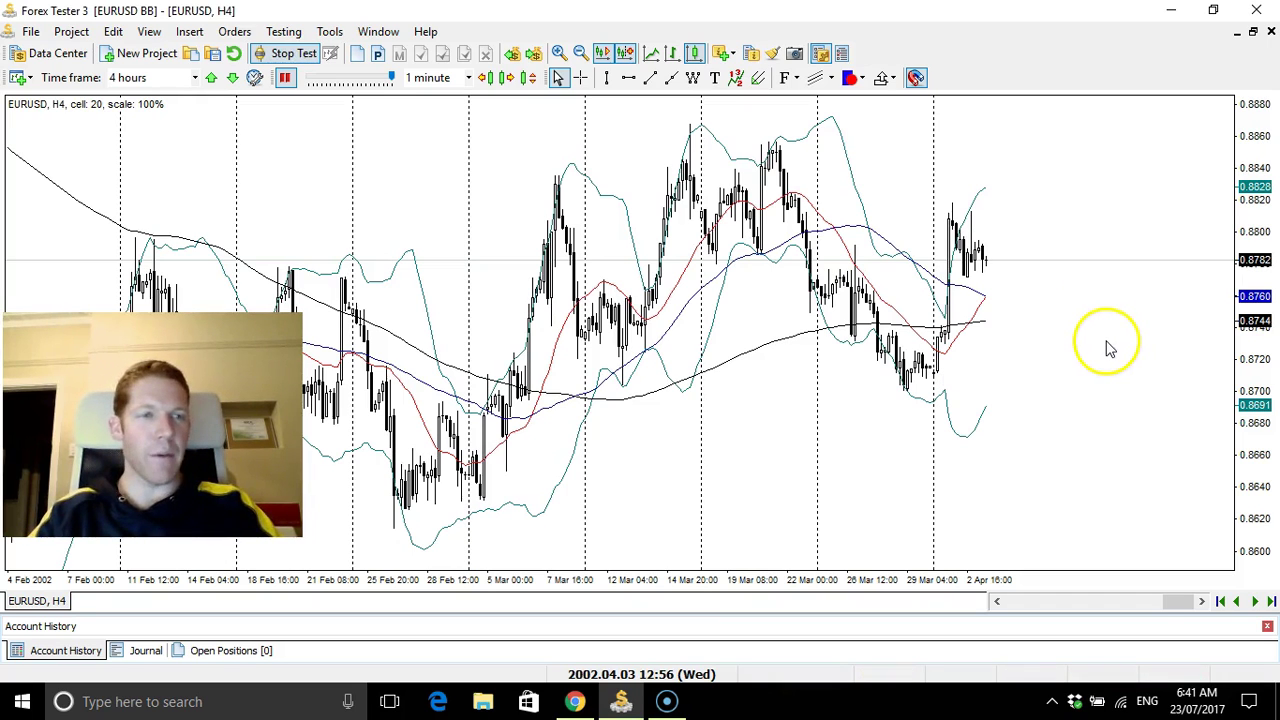
Compare the EURUSD price action and horizontal levels on the daily chart with the 4-hour chart.
{"action": "key", "text": "ctrl+Up"}
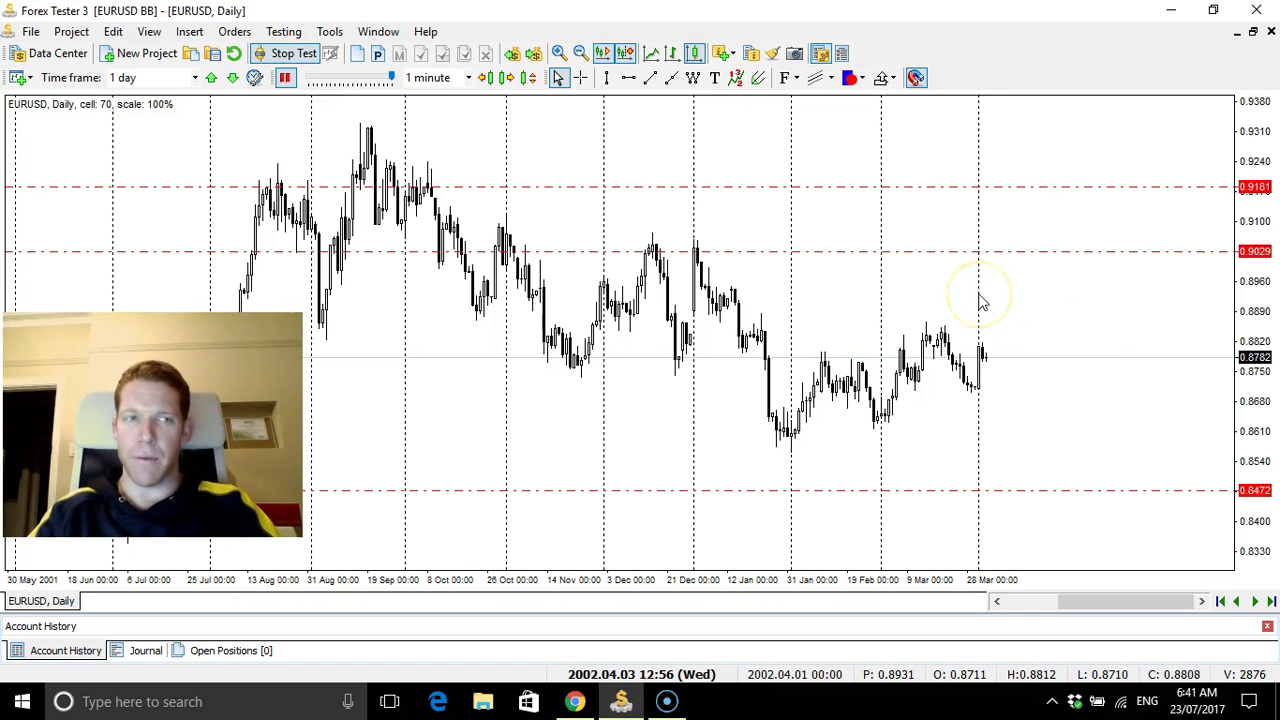
{"action": "key", "text": "ctrl+Down"}
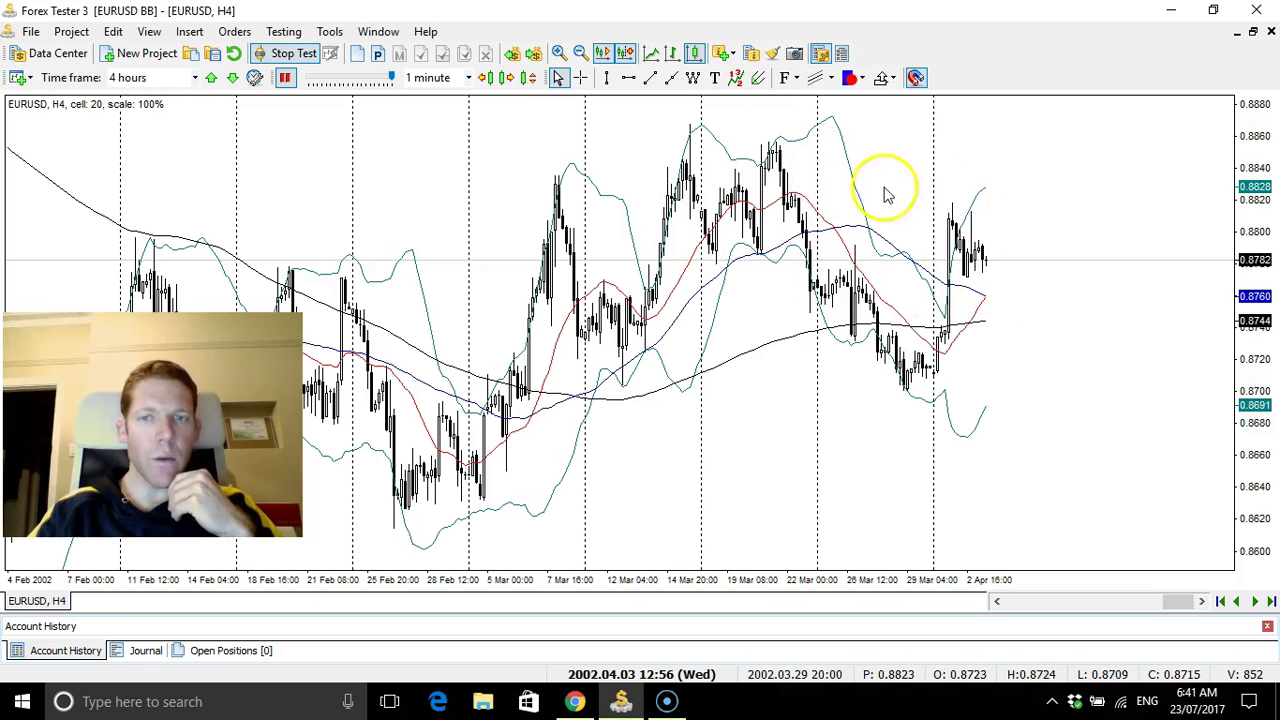
{"action": "key", "text": "ctrl+F4"}
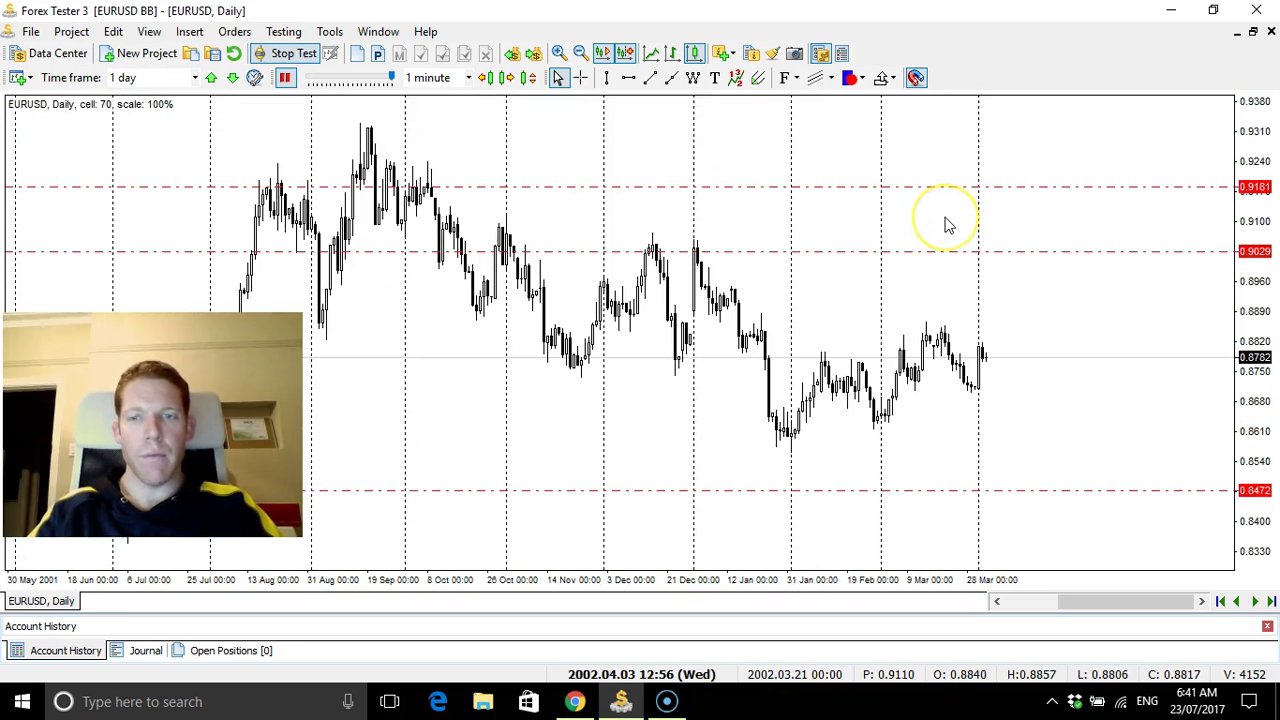
{"action": "key", "text": "ctrl+F3"}
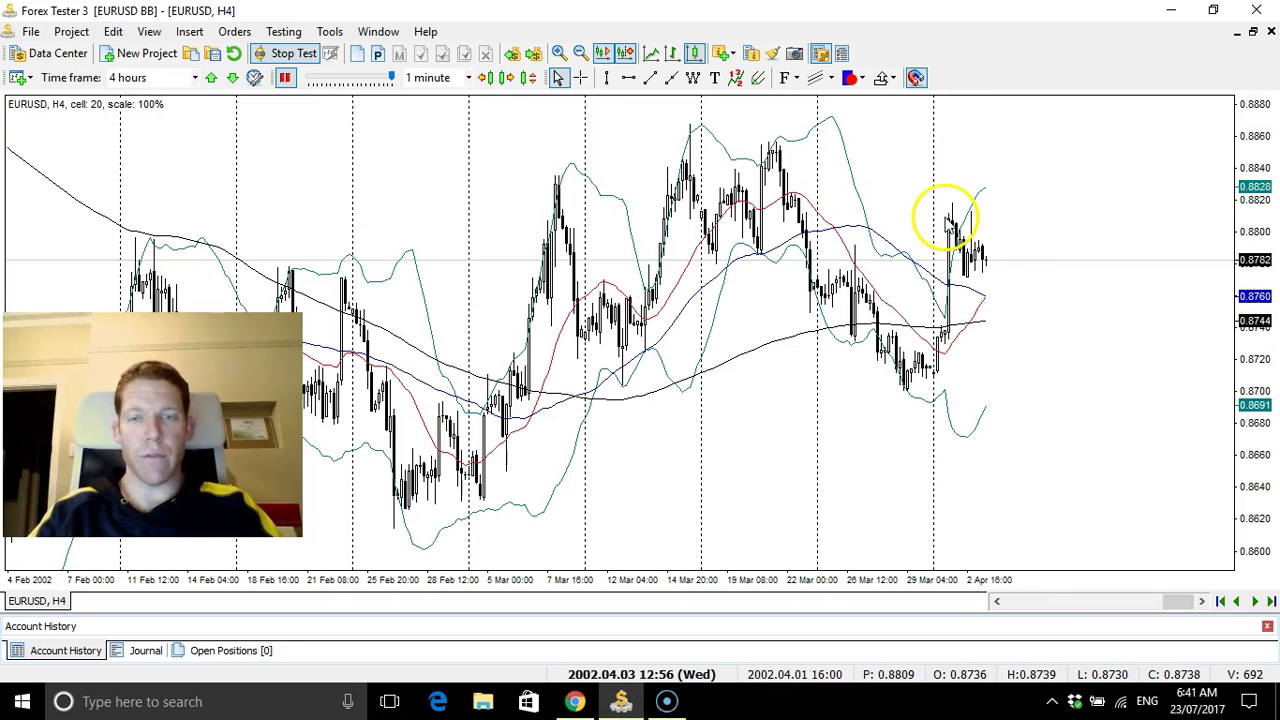
Try hiding the period separators on the 4-hour chart and turn them back on.
{"action": "right_click", "coordinate": [934, 455]}
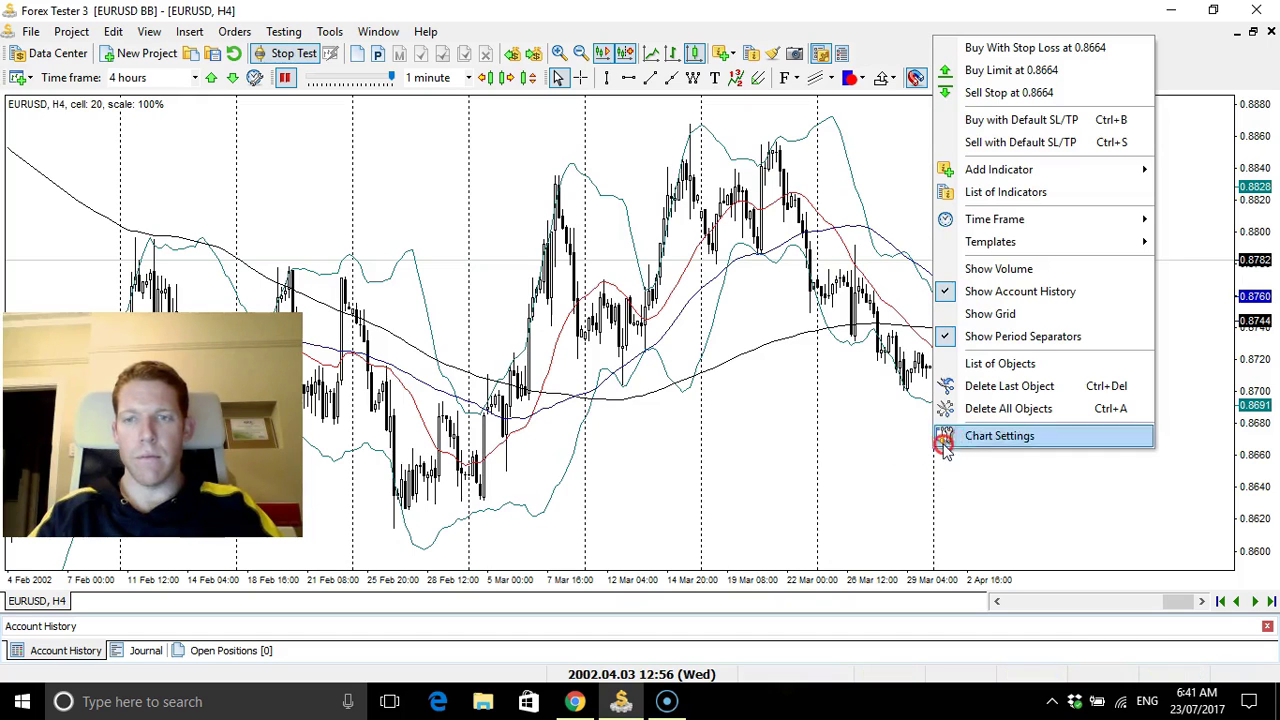
{"action": "left_click", "coordinate": [1062, 292]}
{"action": "left_click", "coordinate": [1064, 331]}
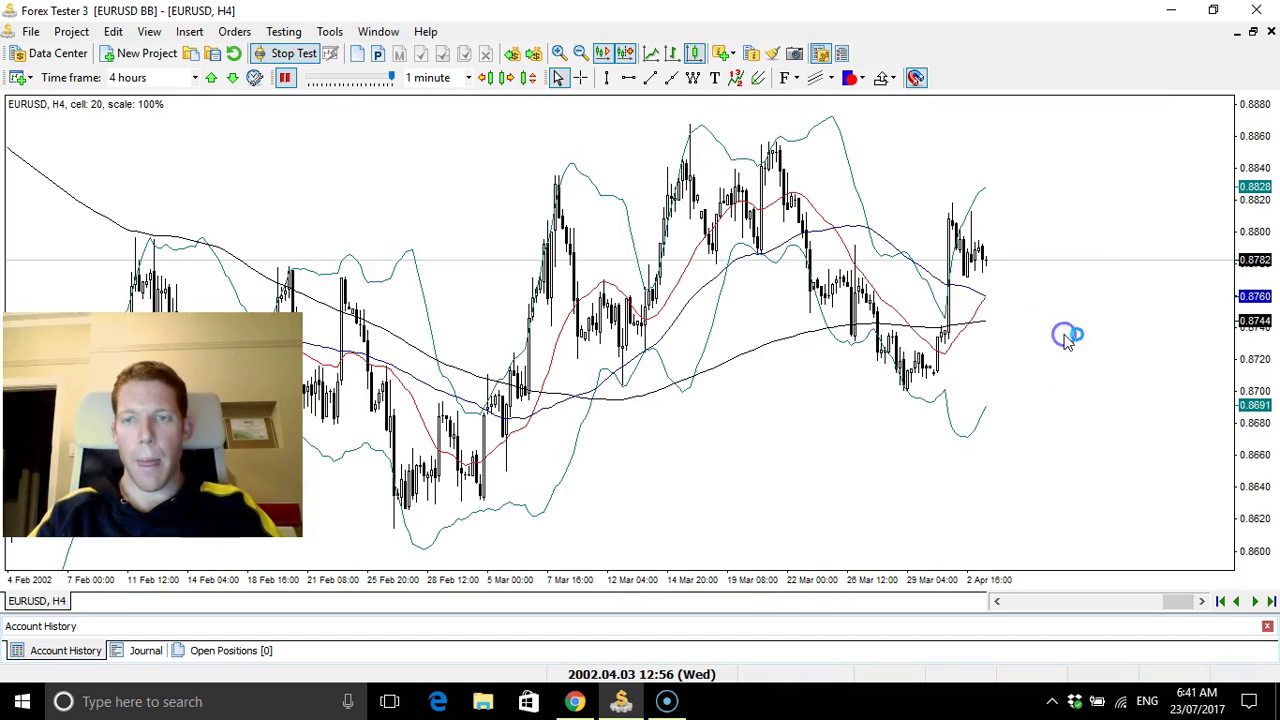
{"action": "right_click", "coordinate": [1030, 425]}
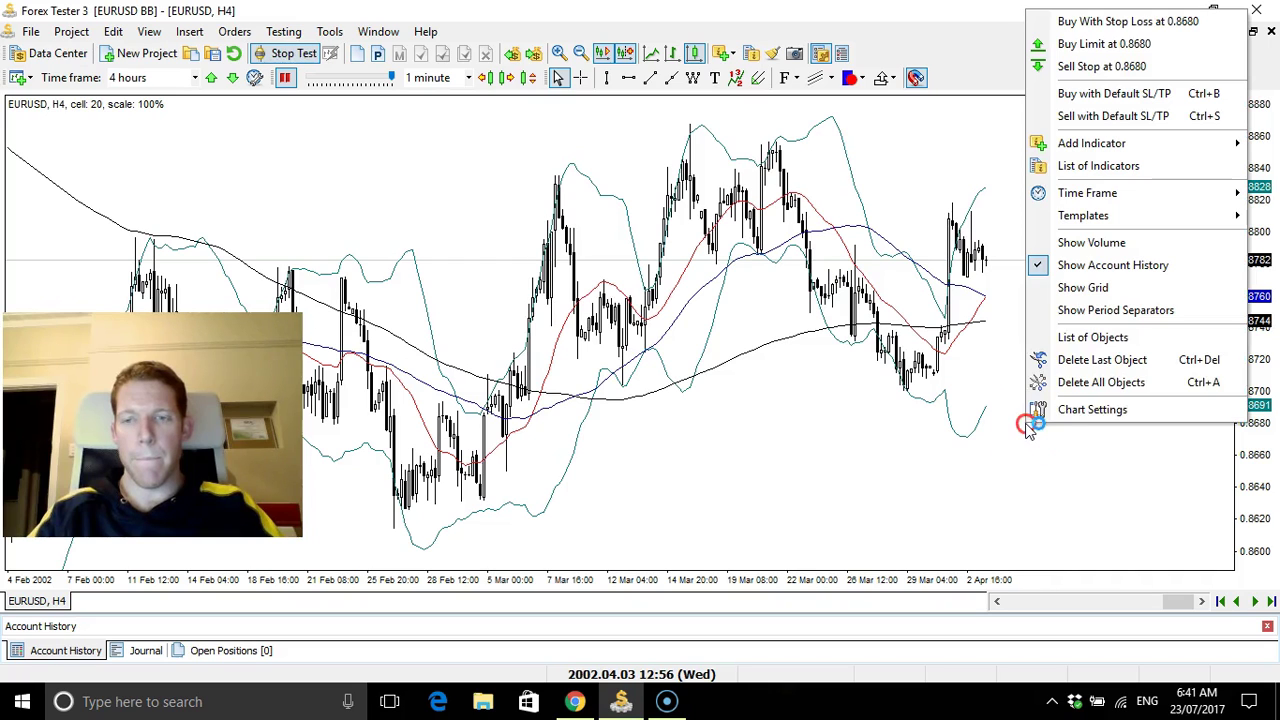
{"action": "left_click", "coordinate": [1143, 310]}
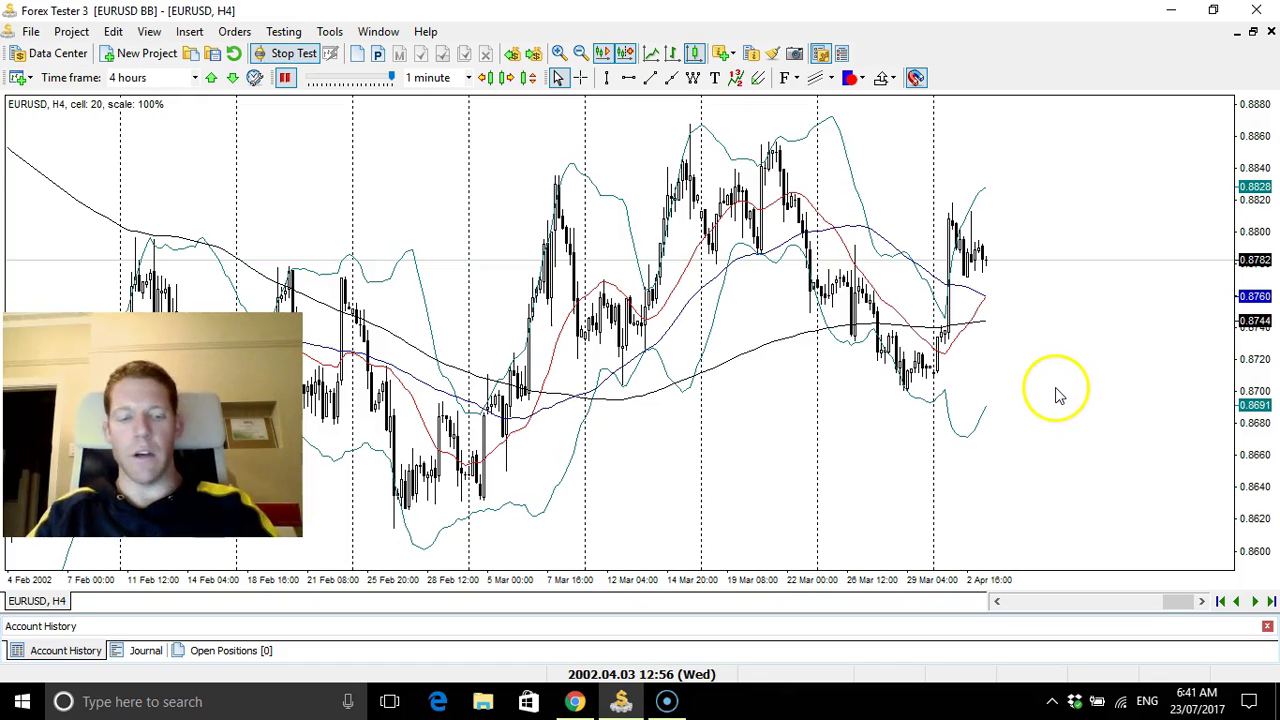
Check the daily chart, return to the 4-hour chart and advance the test to 19 April 2002, 03:59, with enlarged candles.
{"action": "key", "text": "F5"}
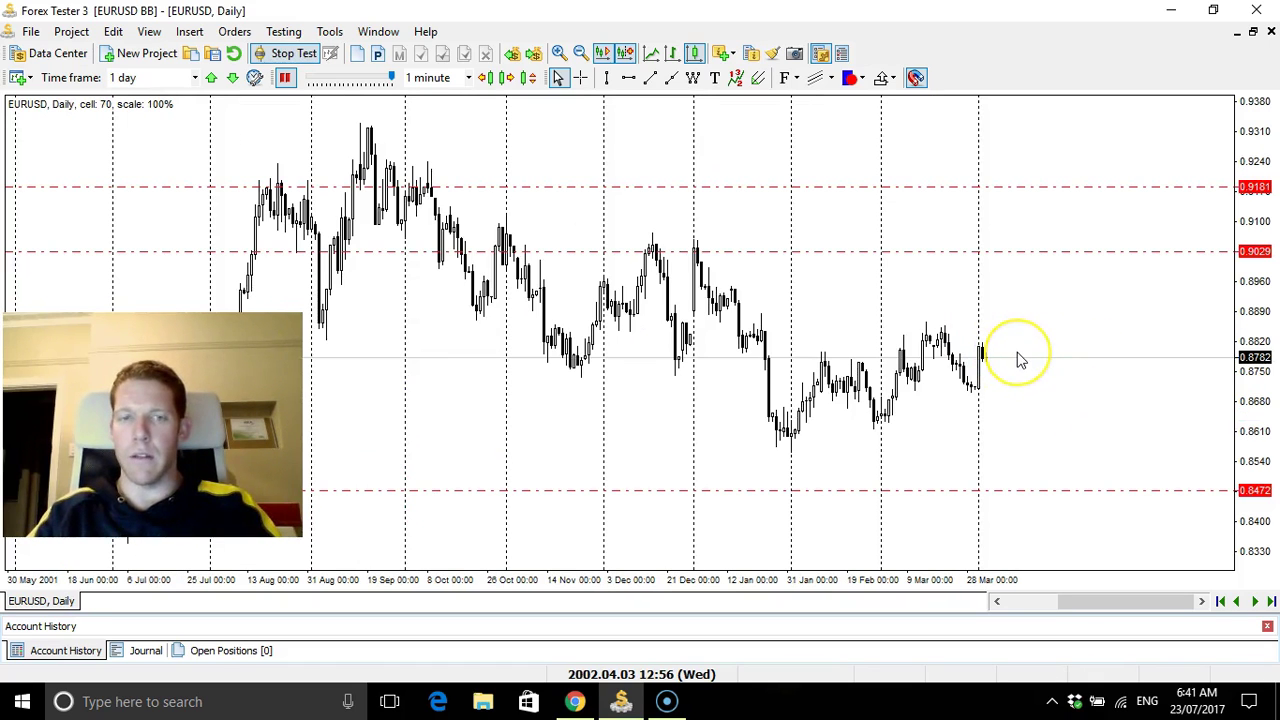
{"action": "key", "text": "F4"}
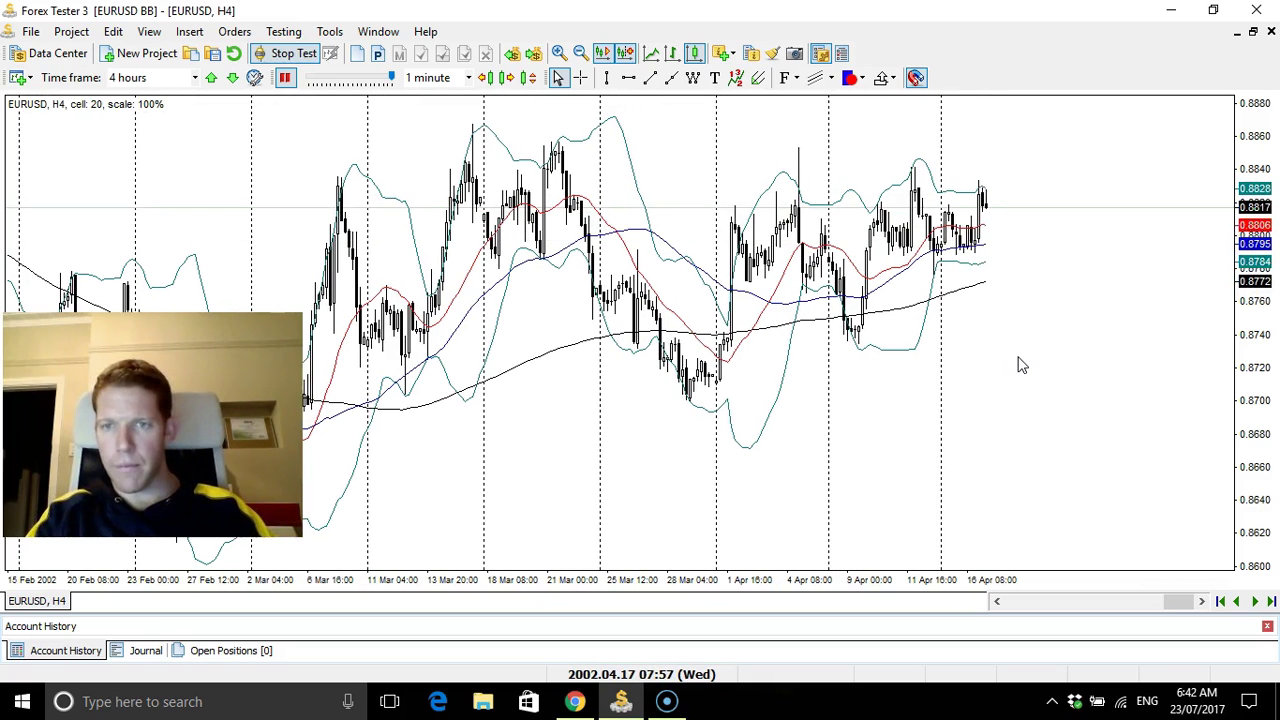
{"action": "key", "text": "plus"}
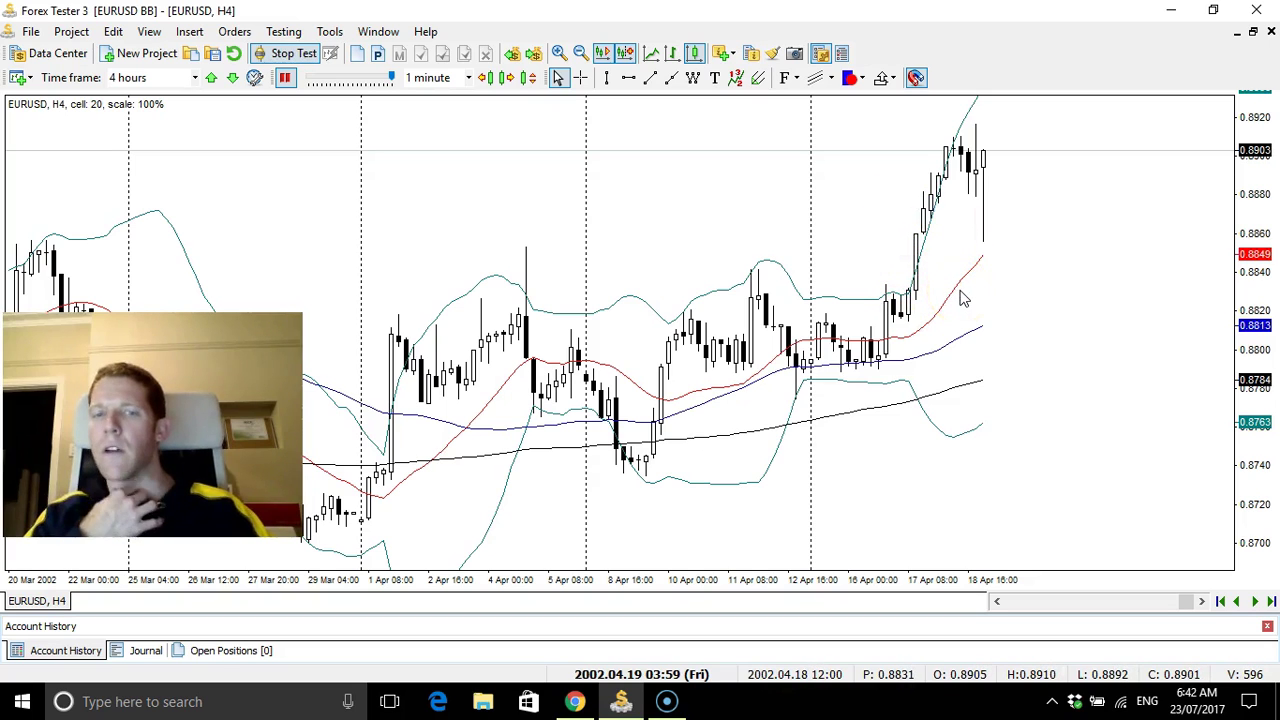
Check the daily chart's horizontal levels, return to the 4-hour chart and advance the test to 25 April 2002, 15:59.
{"action": "key", "text": "d"}
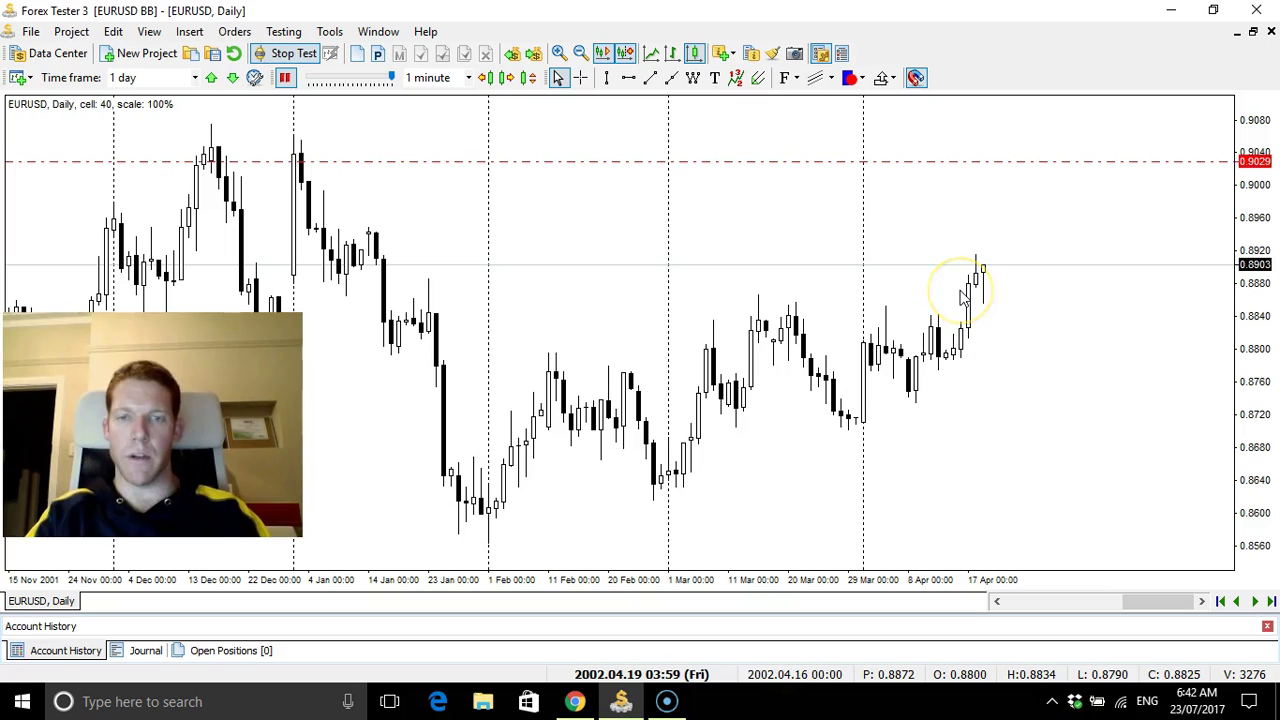
{"action": "key", "text": "minus"}
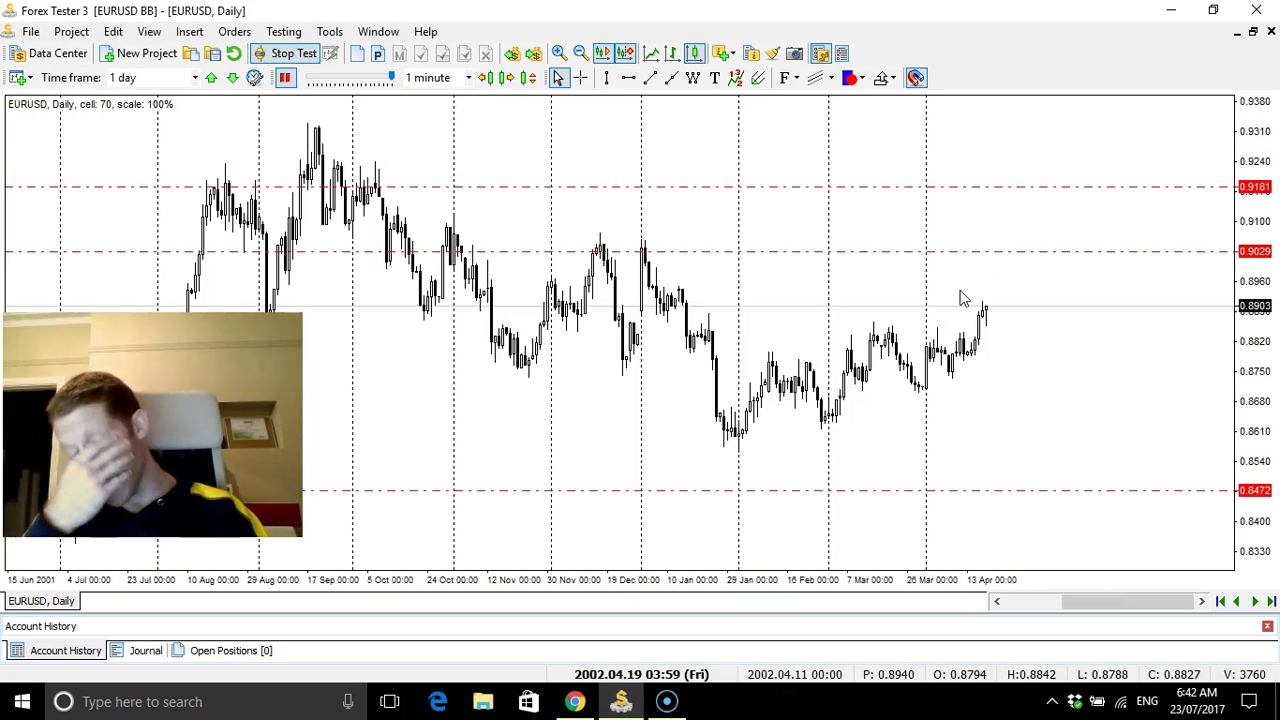
{"action": "key", "text": "h"}
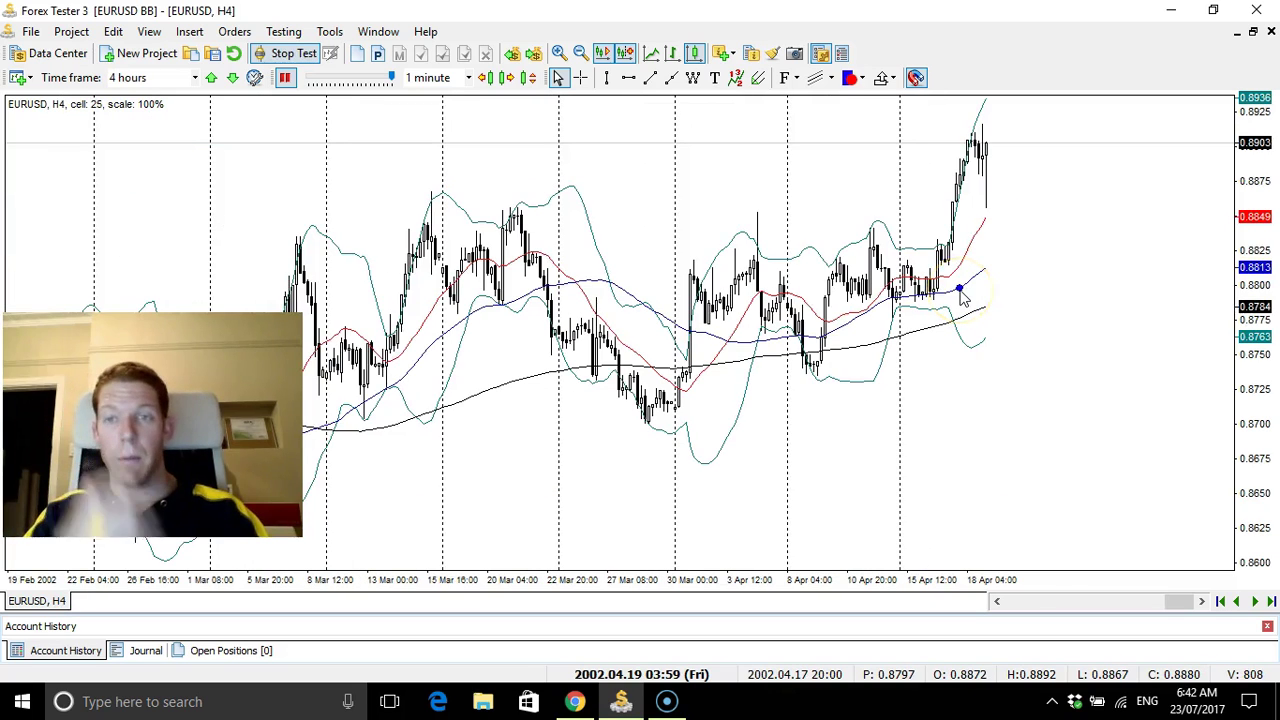
{"action": "mouse_move", "coordinate": [962, 298]}
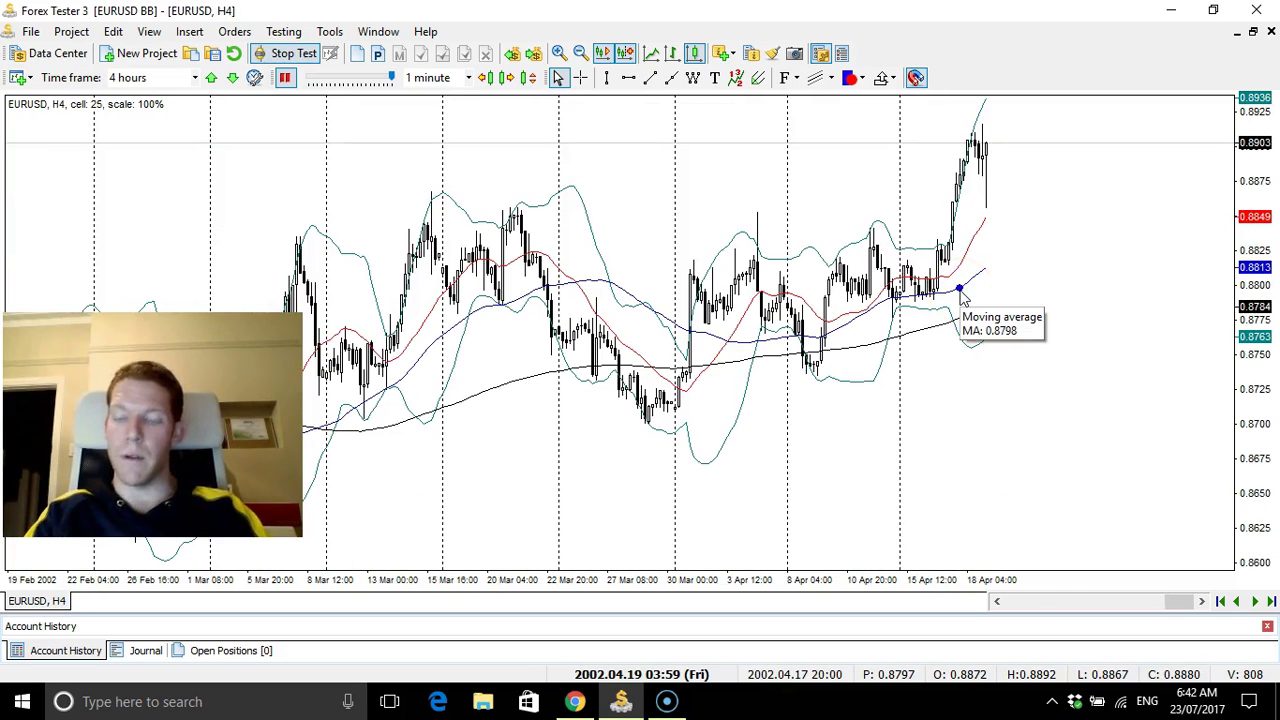
{"action": "key", "text": "plus"}
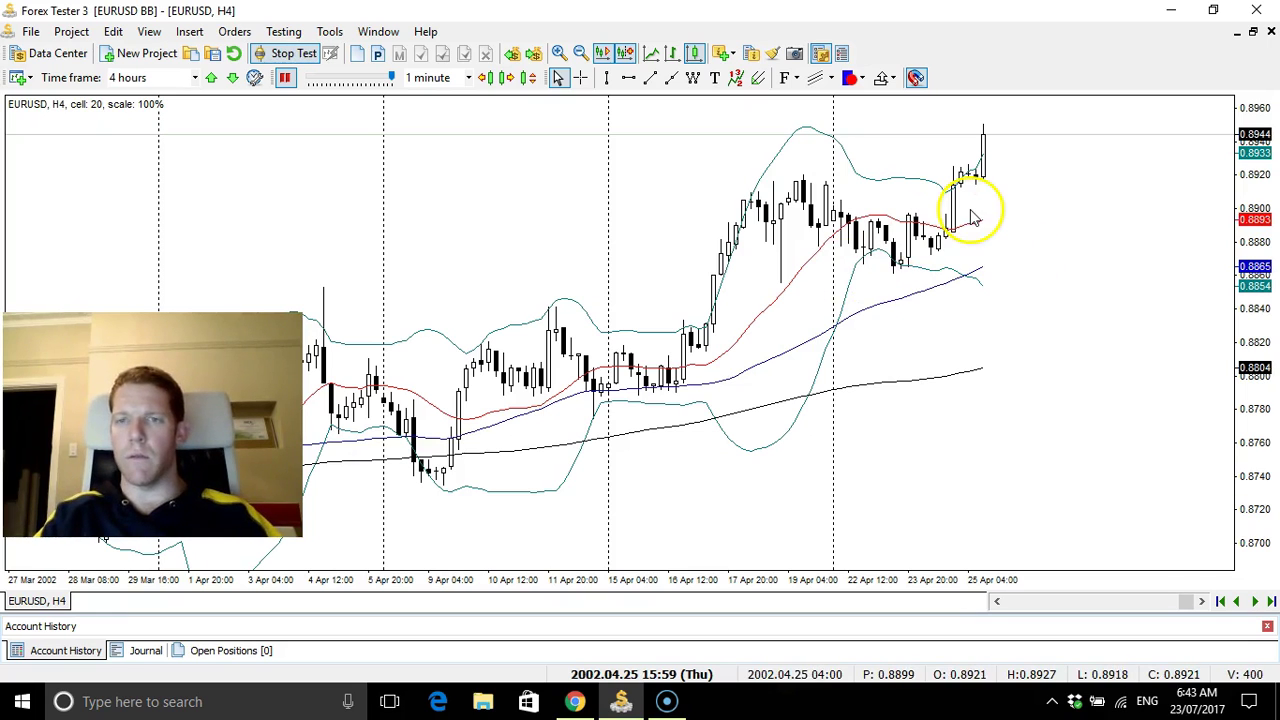
Examine the EURUSD rally on the daily, 4-hour and 30-minute charts, including its position relative to the daily levels.
{"action": "key", "text": "ctrl+d"}
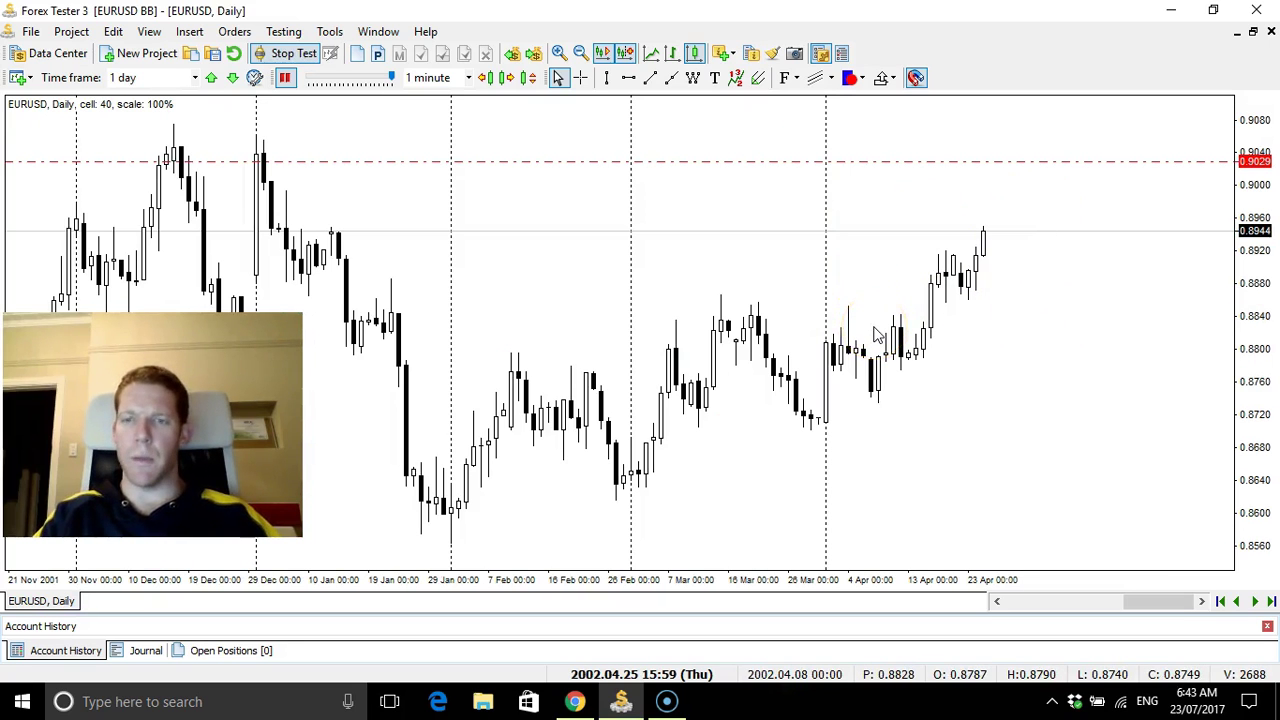
{"action": "key", "text": "ctrl+h"}
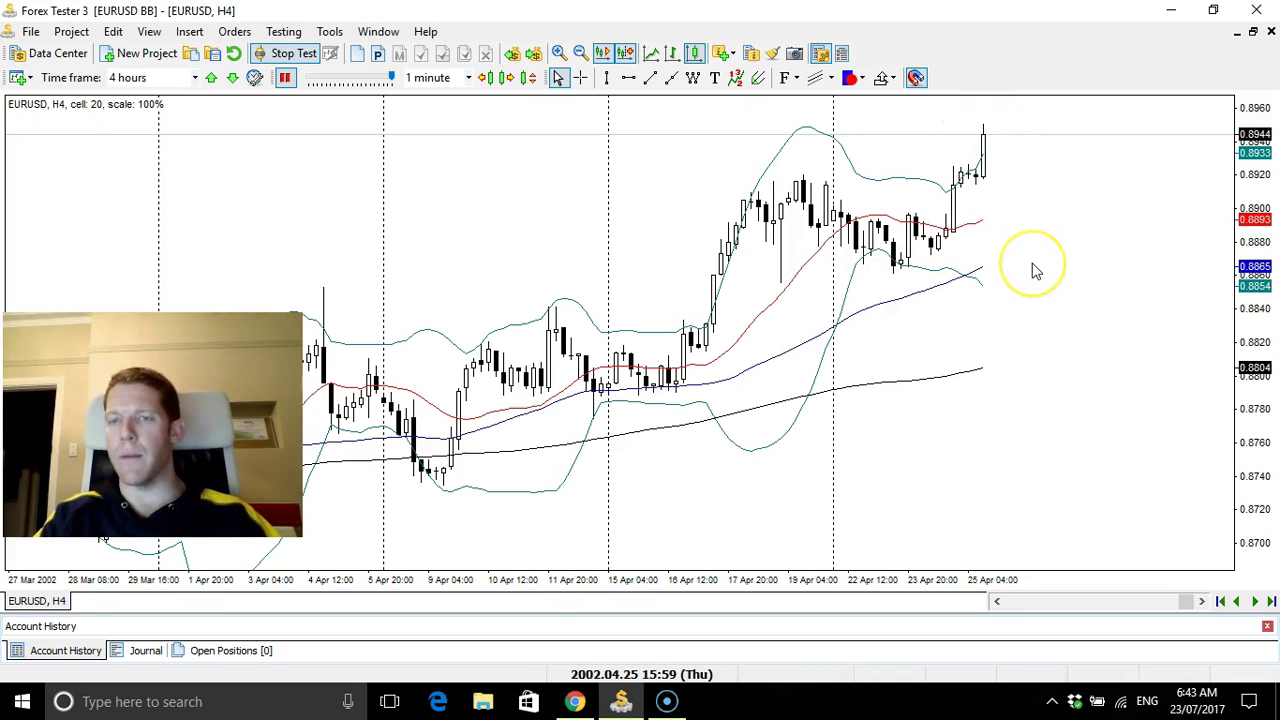
{"action": "scroll", "coordinate": [1036, 270], "scroll_direction": "up", "scroll_amount": 1}
{"action": "scroll", "coordinate": [1036, 270], "scroll_direction": "up", "scroll_amount": 1}
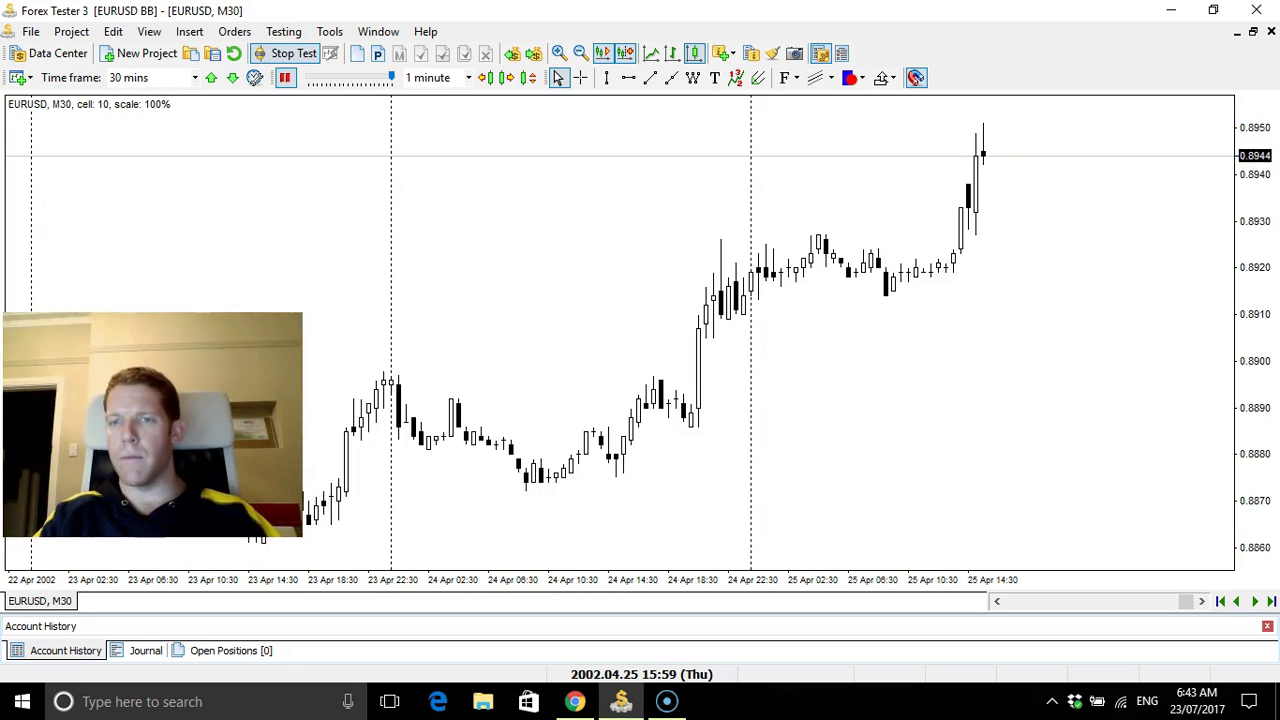
{"action": "scroll", "coordinate": [1036, 270], "scroll_direction": "down", "scroll_amount": 1}
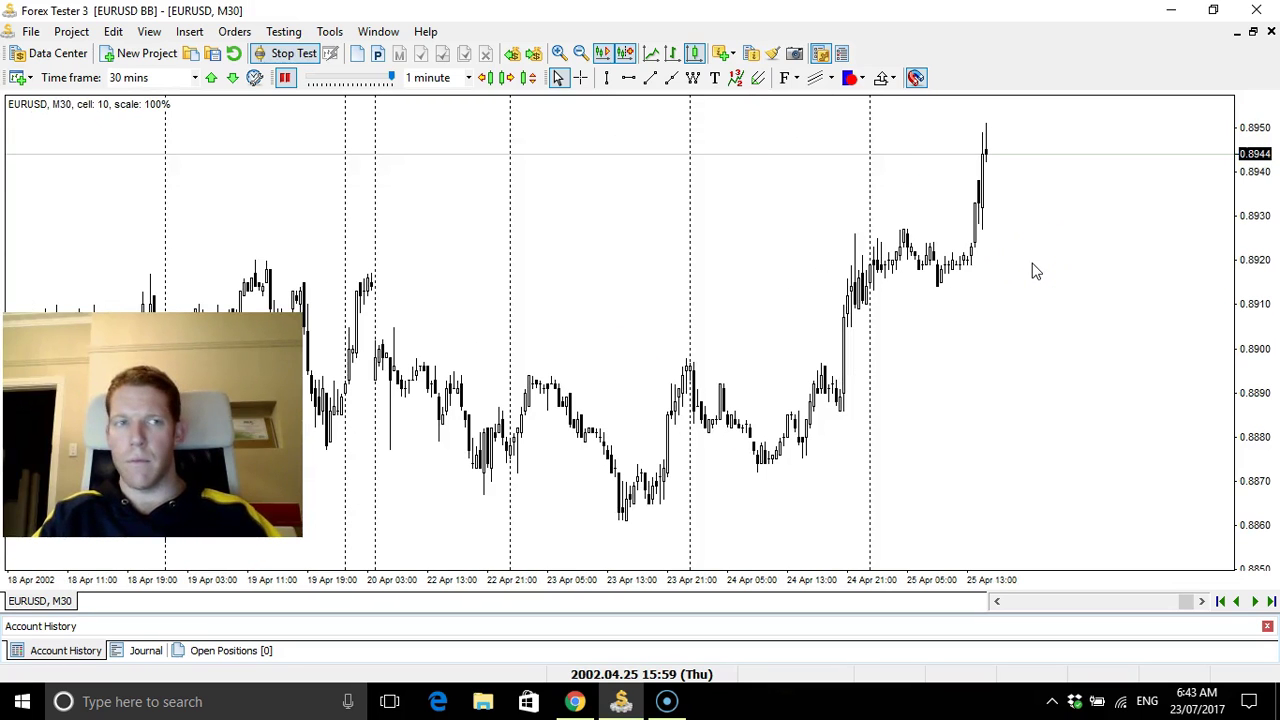
{"action": "scroll", "coordinate": [1036, 270], "scroll_direction": "up", "scroll_amount": 2}
{"action": "scroll", "coordinate": [1036, 270], "scroll_direction": "up", "scroll_amount": 1}
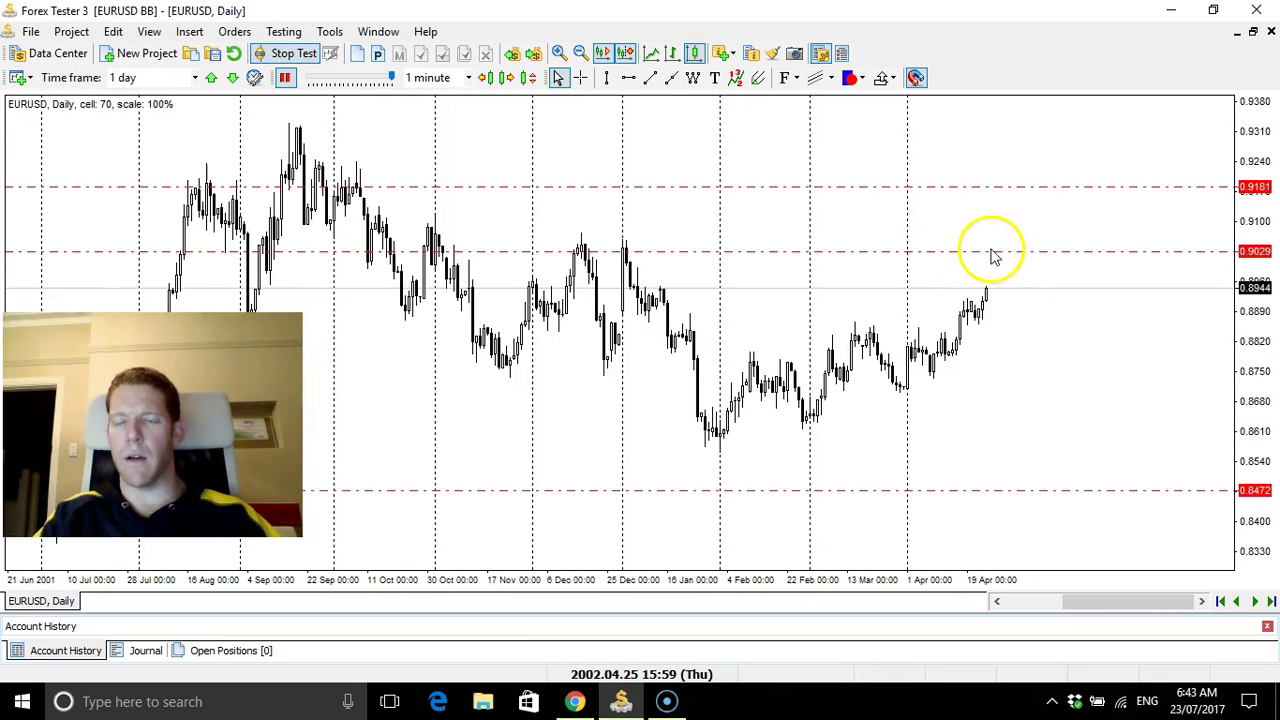
Return to the 4-hour chart with enlarged candles and advance the test to 6 May 2002, 07:58.
{"action": "scroll", "coordinate": [1003, 295], "scroll_direction": "down", "scroll_amount": 1}
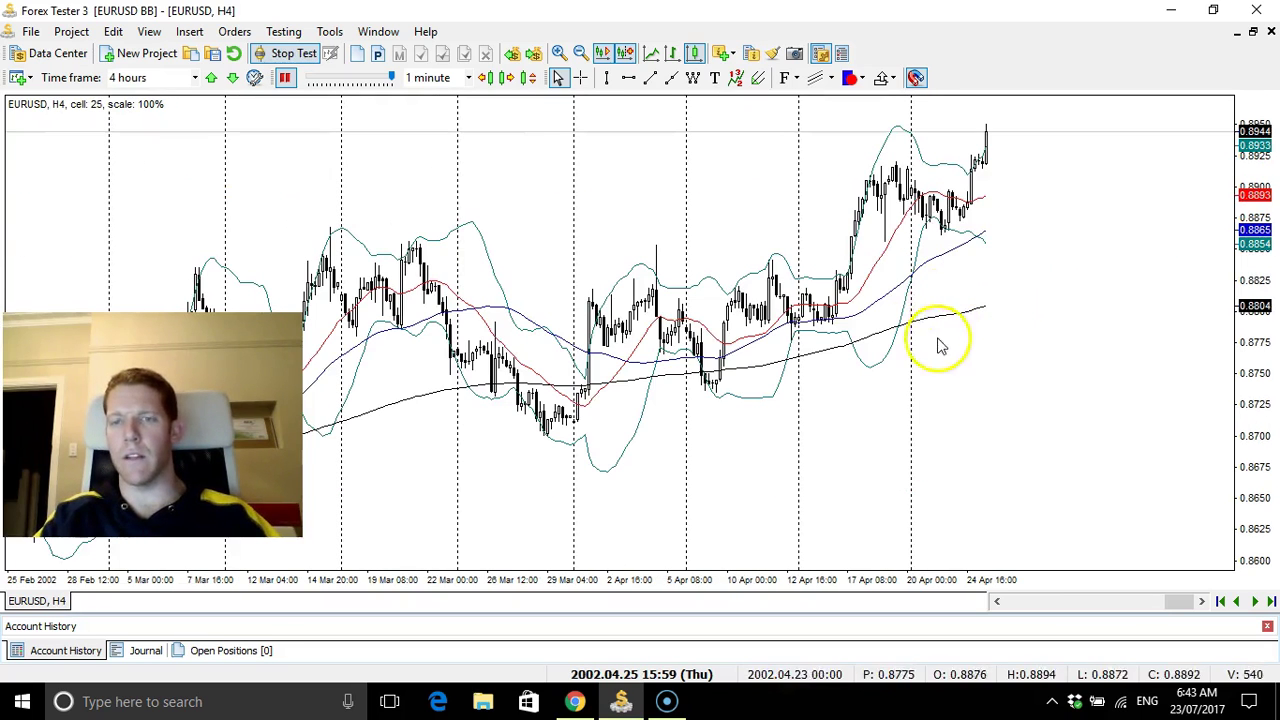
{"action": "scroll", "coordinate": [1008, 330], "scroll_direction": "up", "scroll_amount": 1}
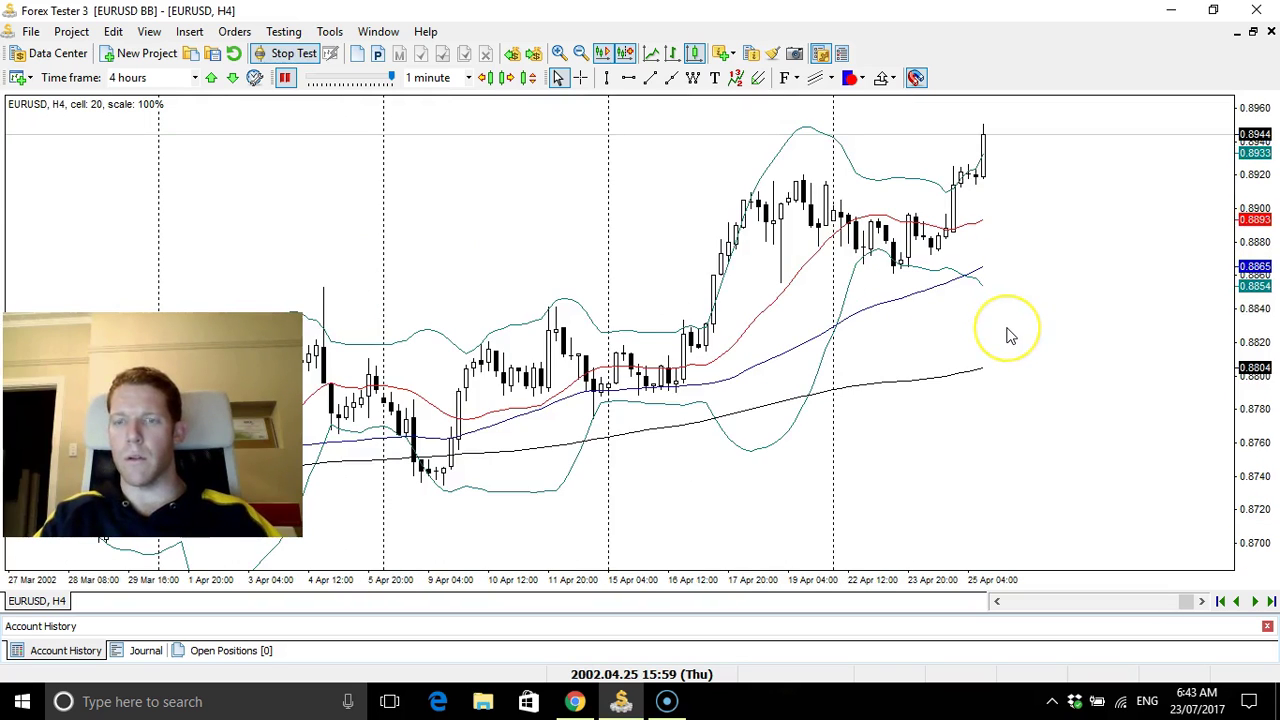
{"action": "scroll", "coordinate": [1010, 335], "scroll_direction": "down", "scroll_amount": 1}
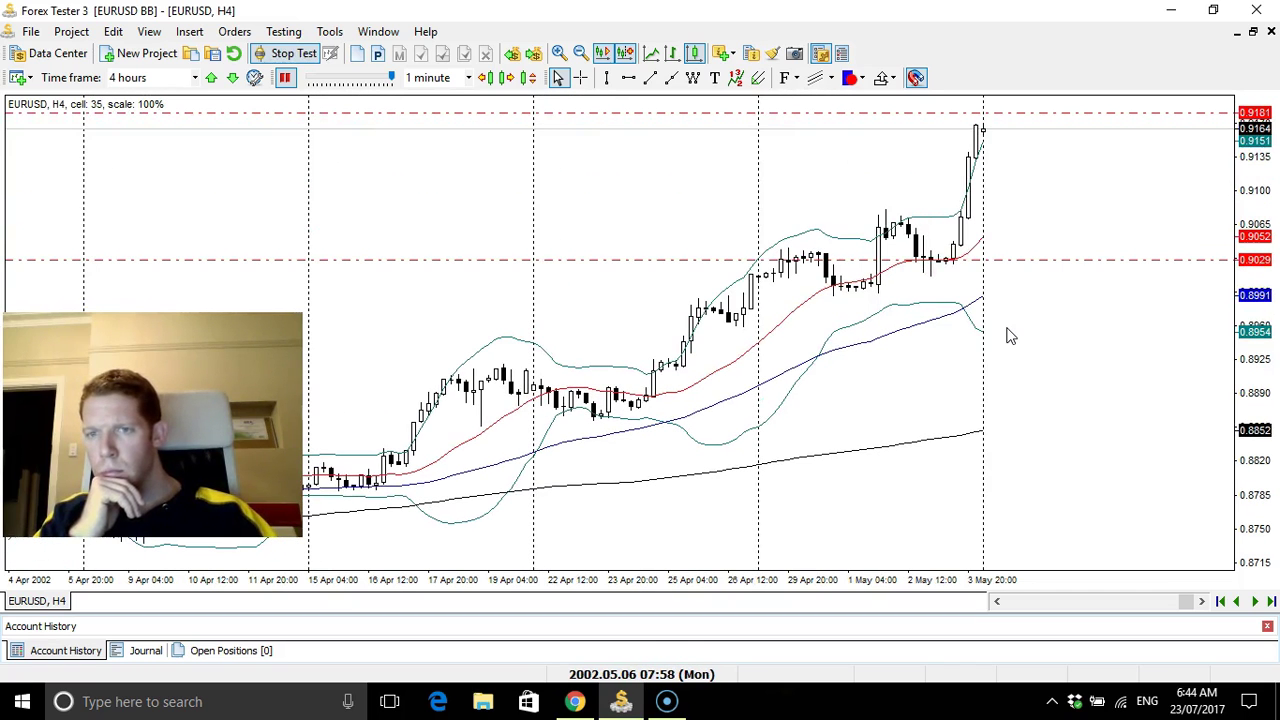
Measure the distance between the 0.9181 and 0.9029 horizontal levels with the crosshair.
{"action": "left_click", "coordinate": [578, 77]}
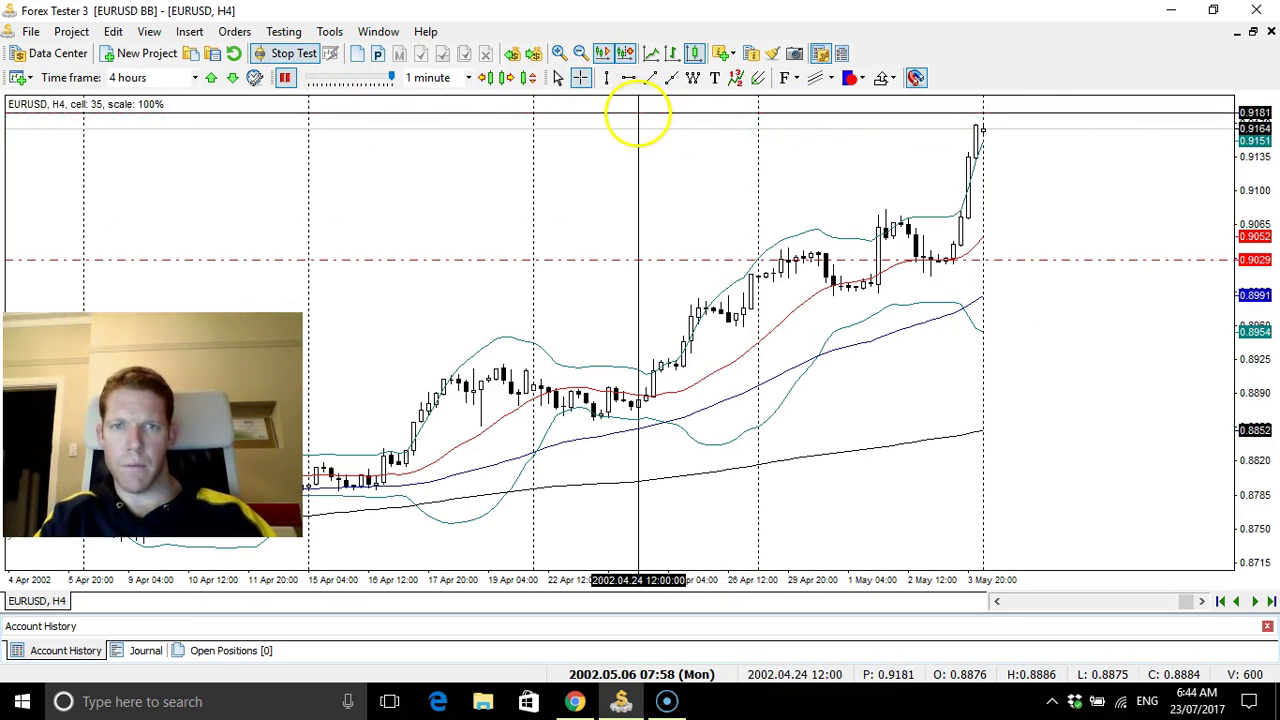
{"action": "left_click_drag", "start_coordinate": [638, 112], "coordinate": [641, 262]}
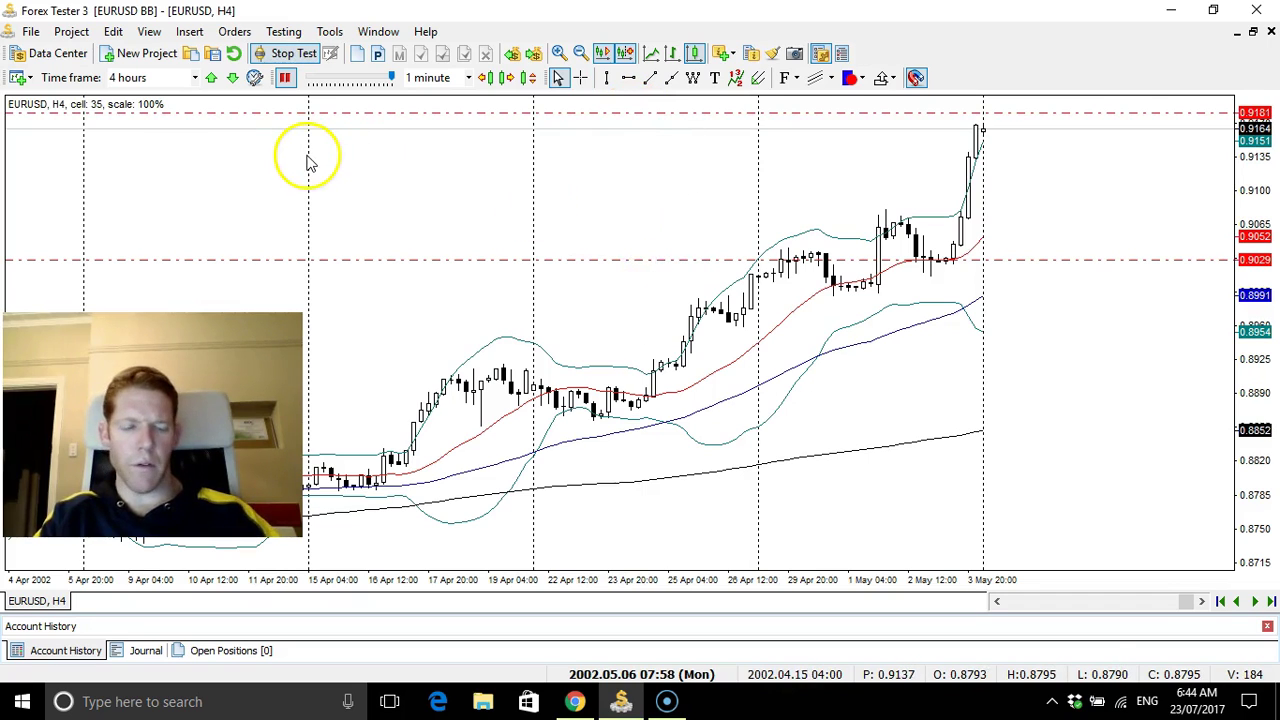
Check the weekly levels on a line chart, restore candlesticks on the 4-hour chart and advance the test to 18 May 2002, 03:58.
{"action": "key", "text": "Up"}
{"action": "key", "text": "Up"}
{"action": "left_click", "coordinate": [798, 401]}
{"action": "left_click", "coordinate": [651, 55]}
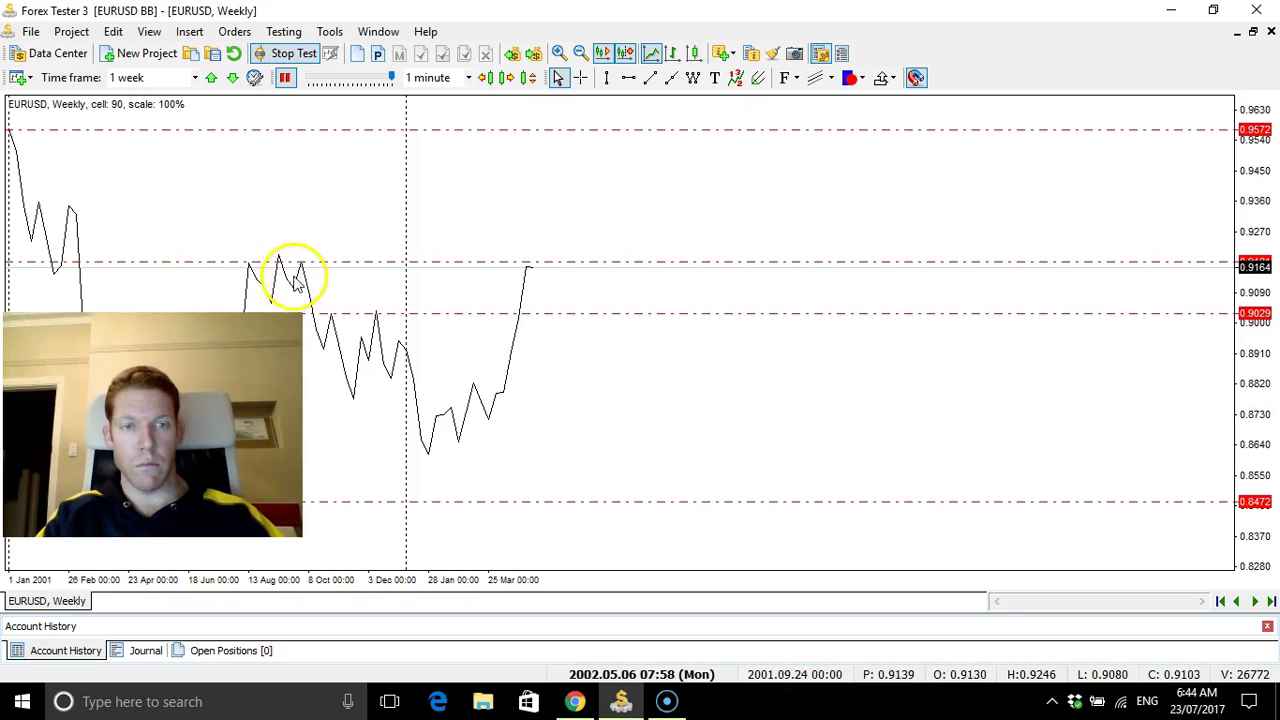
{"action": "key", "text": "Up"}
{"action": "key", "text": "Up"}
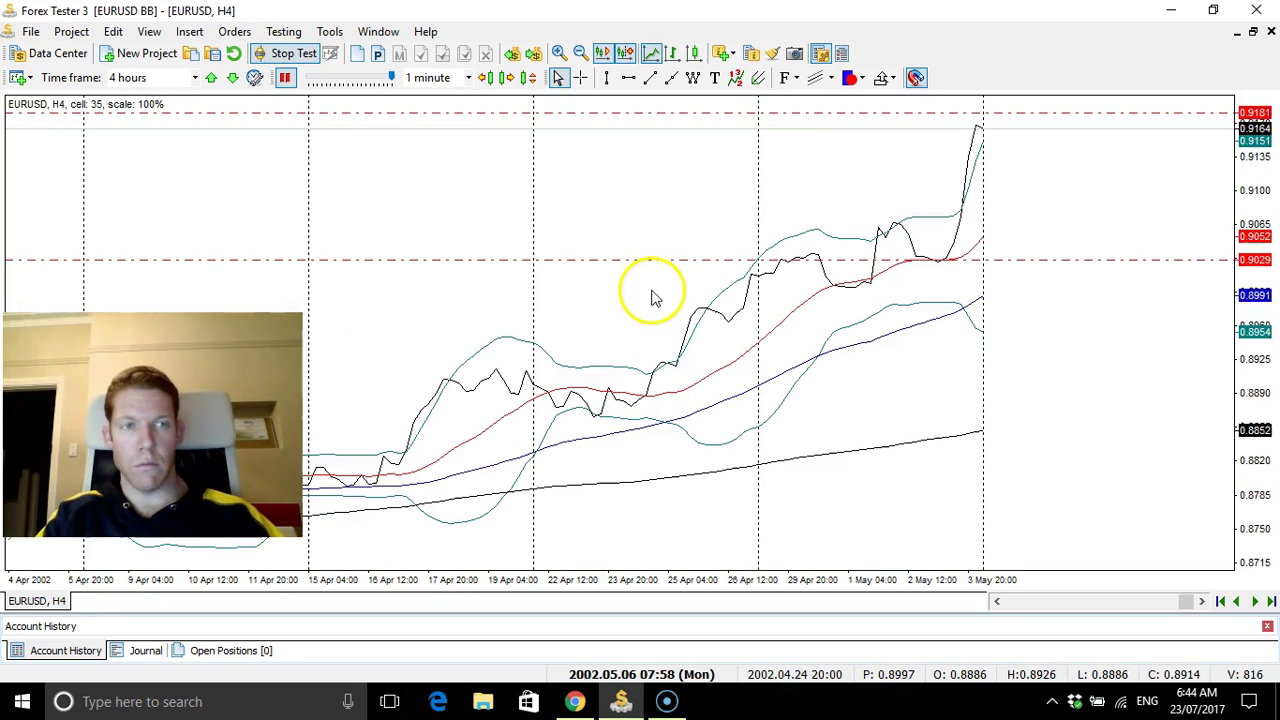
{"action": "left_click", "coordinate": [693, 53]}
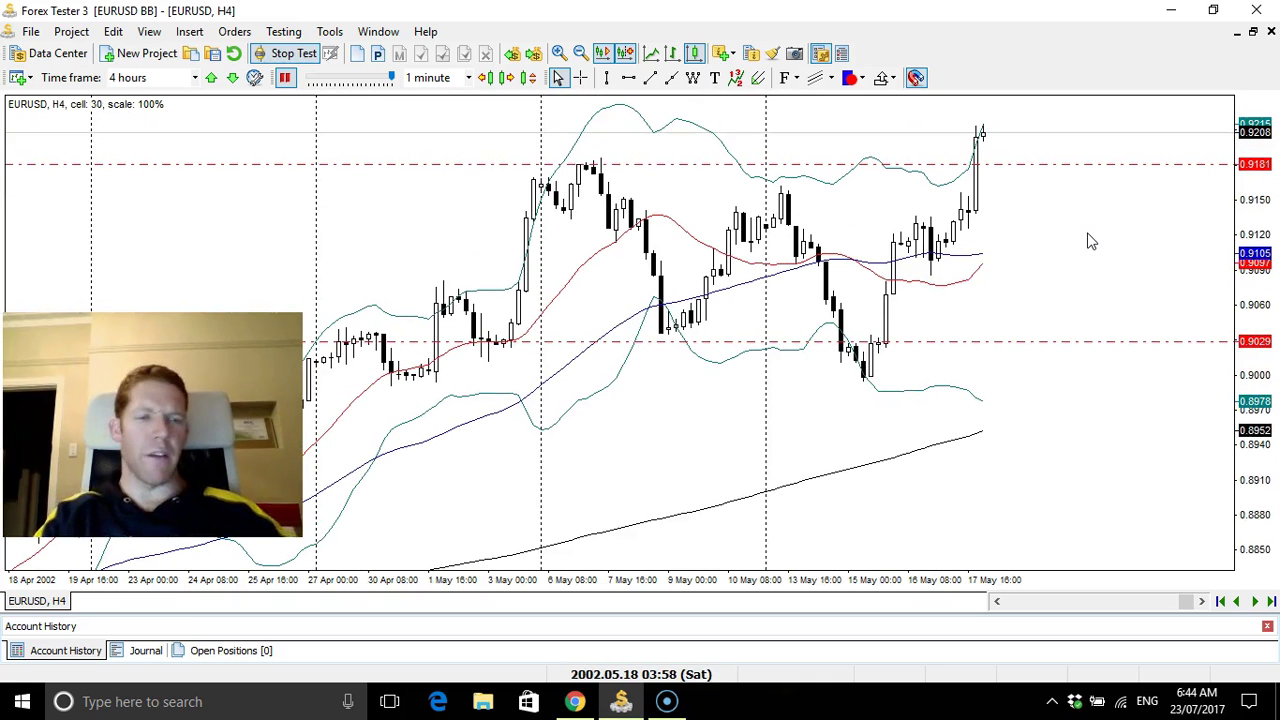
Check the breakout above 0.9181 on the daily chart, return to the 4-hour chart and advance the test to 21 May 2002, 23:59.
{"action": "left_click", "coordinate": [1090, 240]}
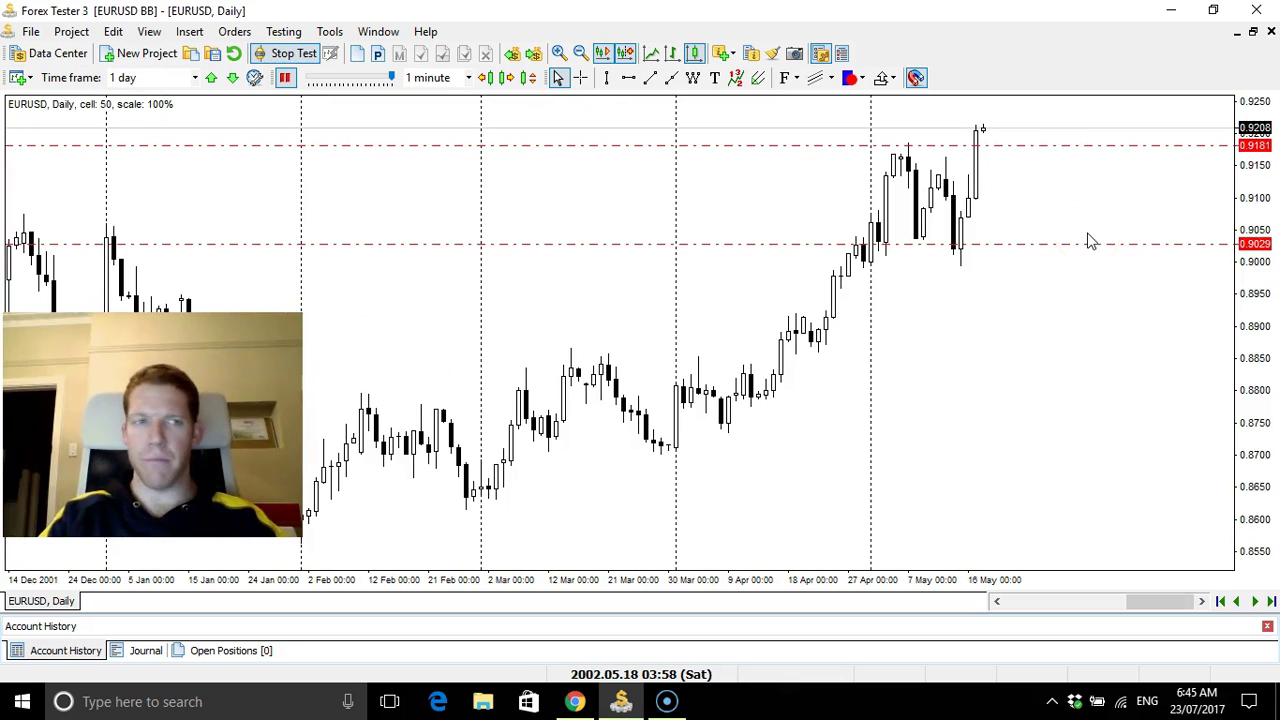
{"action": "left_click", "coordinate": [1079, 240]}
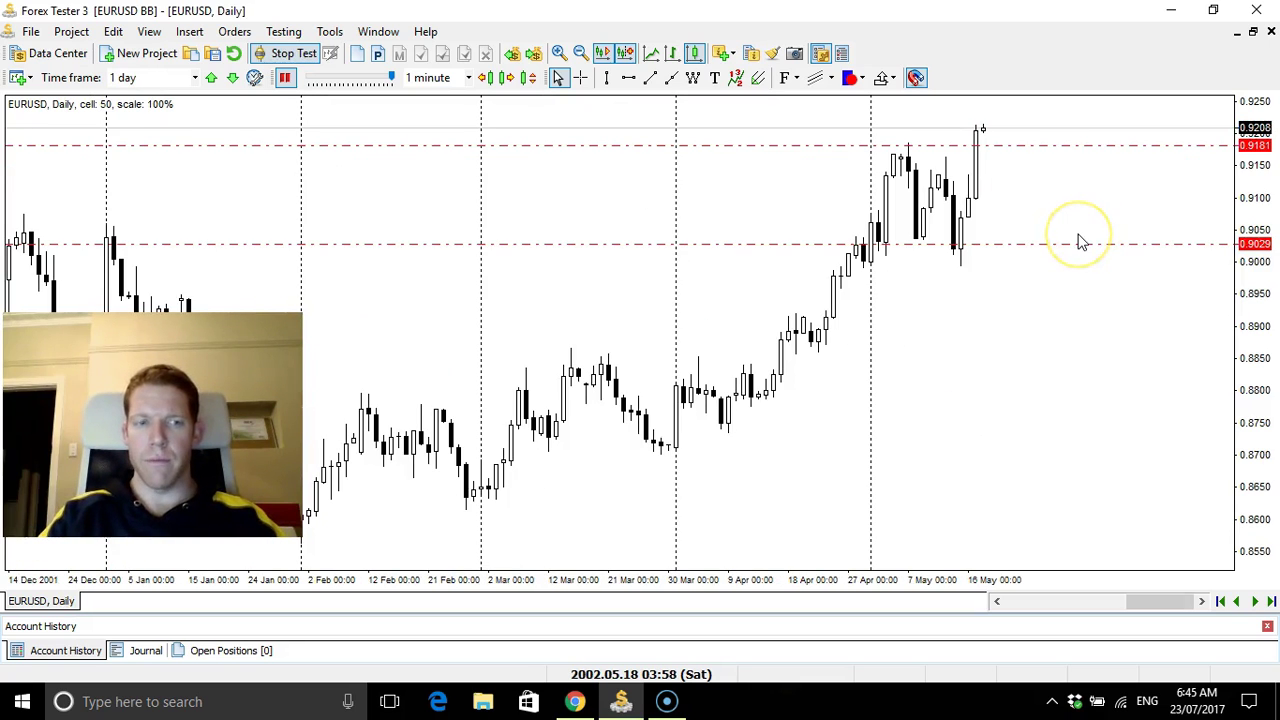
{"action": "left_click_drag", "start_coordinate": [1079, 240], "coordinate": [852, 362]}
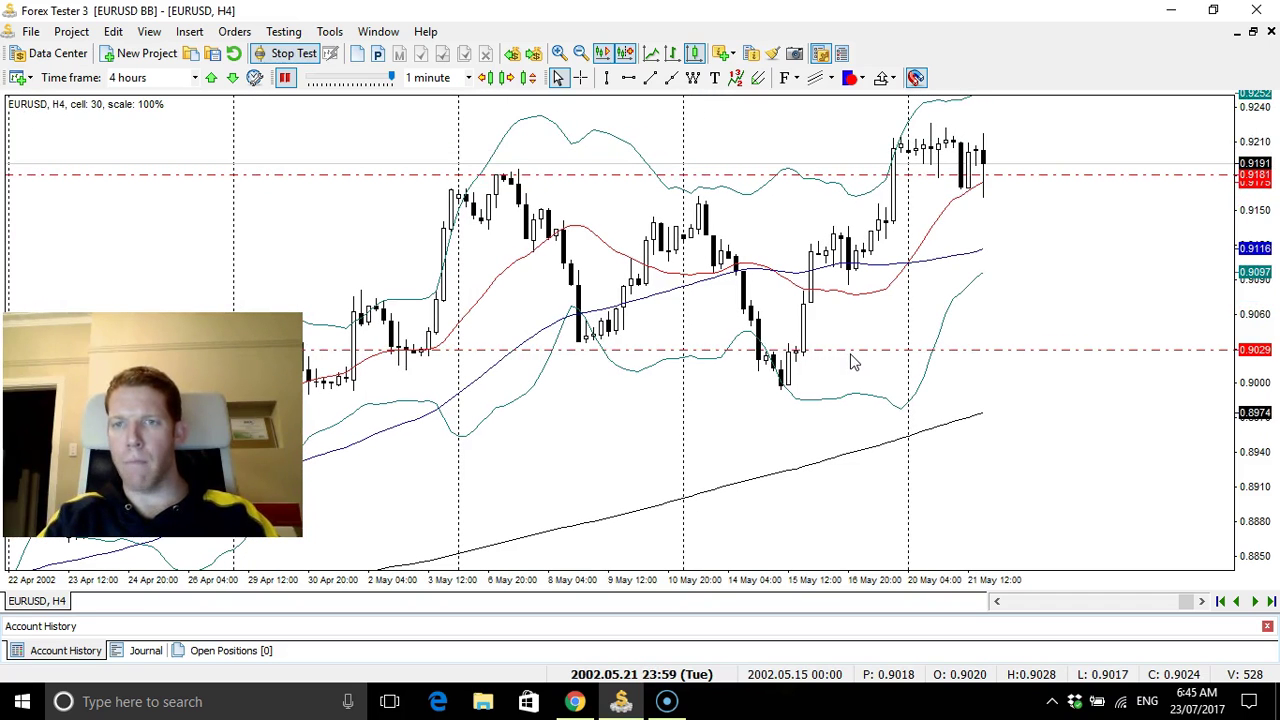
Advance the 4-hour test to 30 May 2002, 03:59, checking the breakout on the daily chart along the way.
{"action": "left_click", "coordinate": [852, 362]}
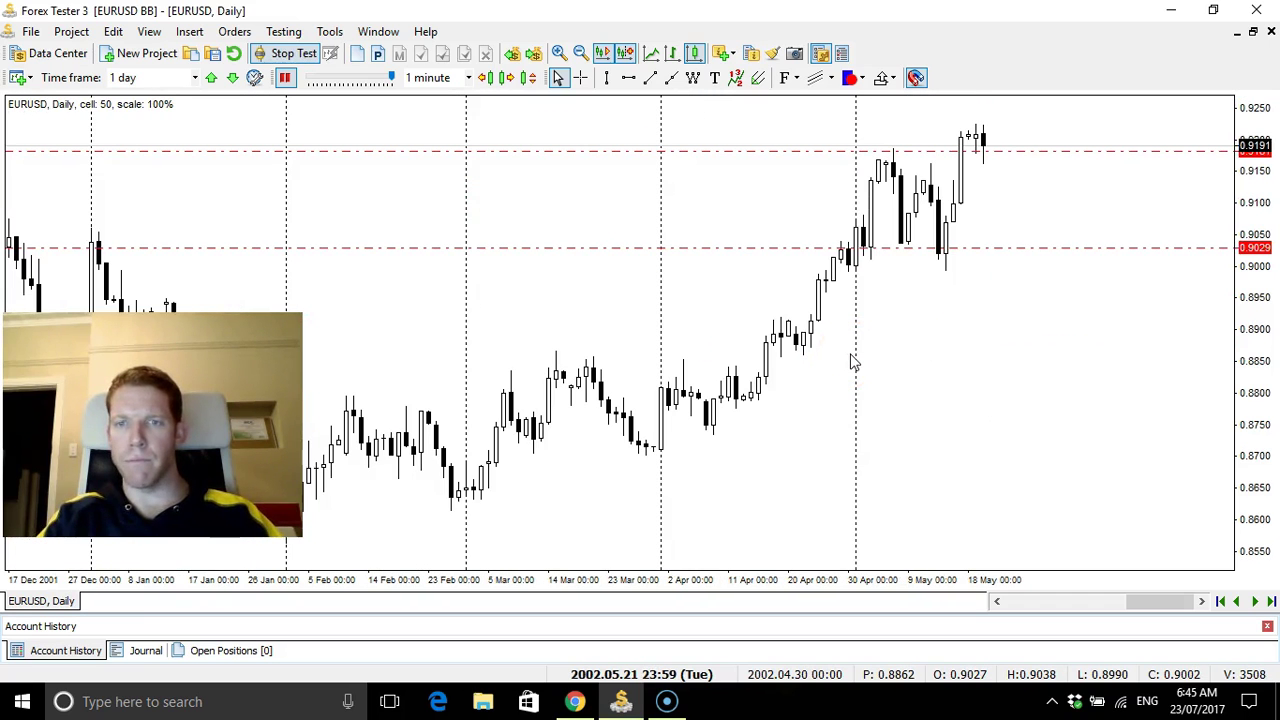
{"action": "left_click", "coordinate": [852, 362]}
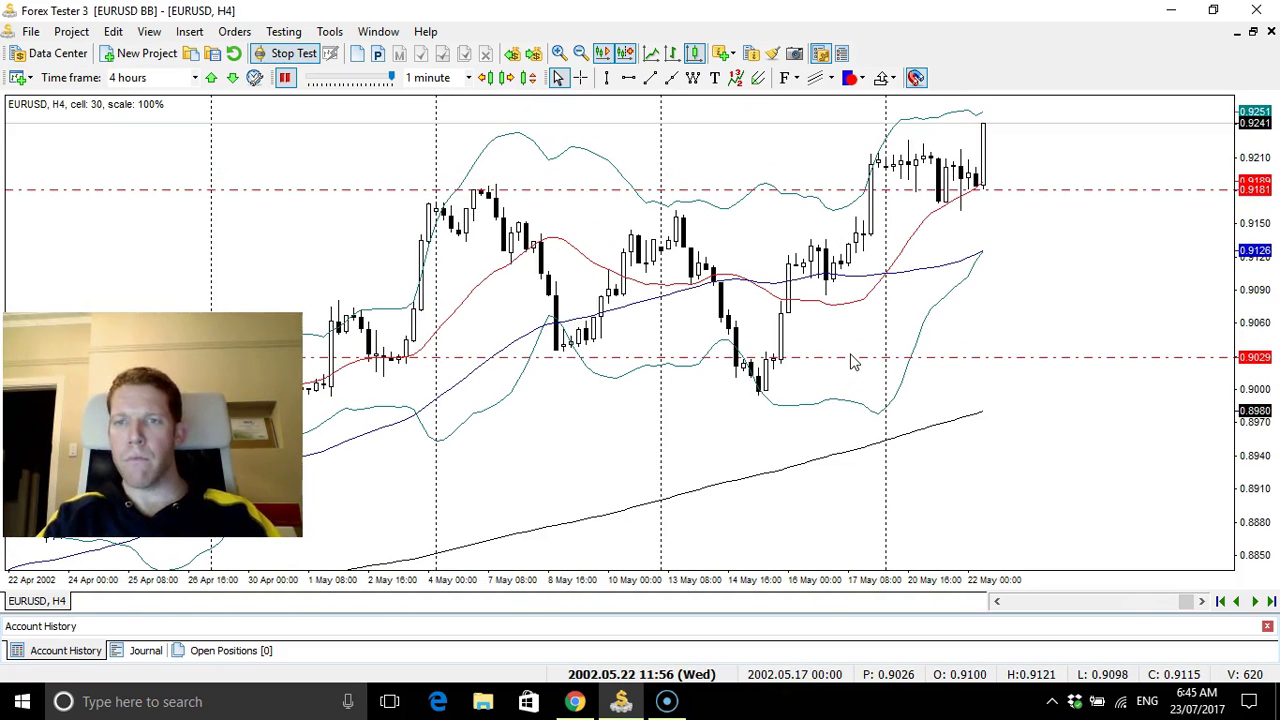
{"action": "left_click", "coordinate": [972, 178]}
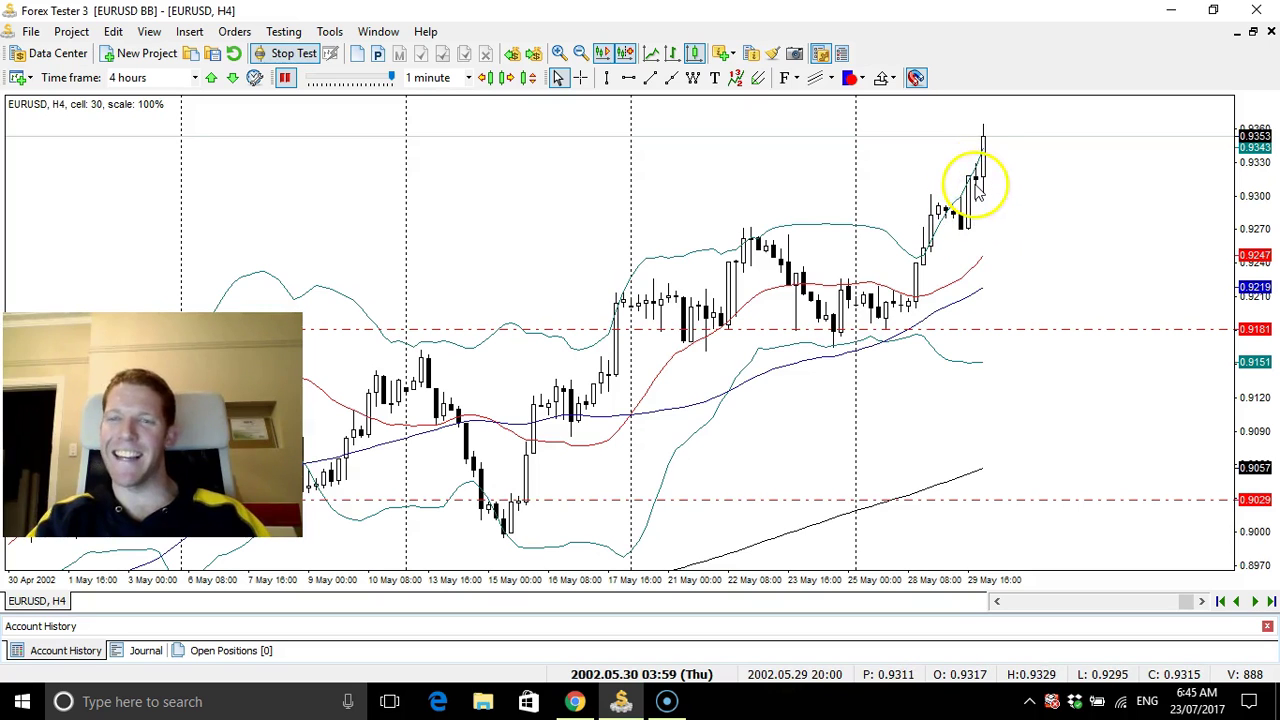
{"action": "key", "text": "d"}
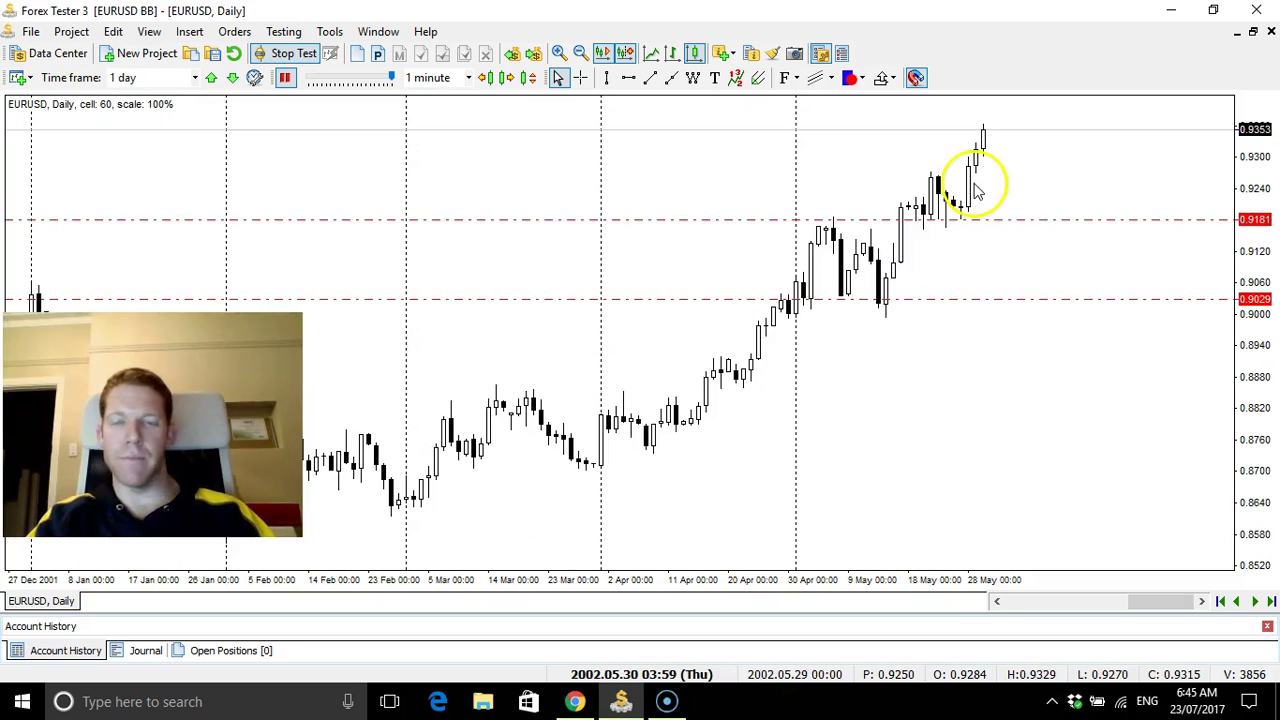
{"action": "key", "text": "h"}
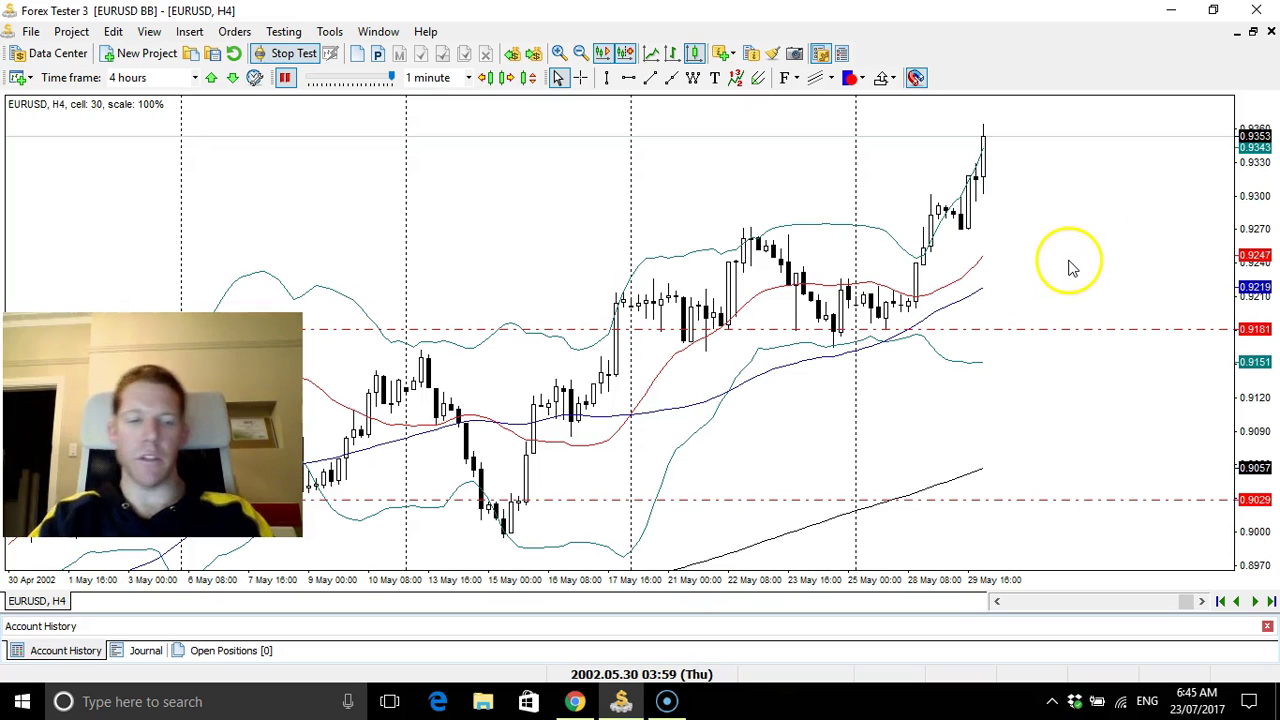
Set up a EURUSD buy stop pending order at 0.9376 with its stop loss at 0.9247.
{"action": "key", "text": "F3"}
{"action": "left_click", "coordinate": [622, 281]}
{"action": "left_click", "coordinate": [620, 320]}
{"action": "left_click", "coordinate": [648, 340]}
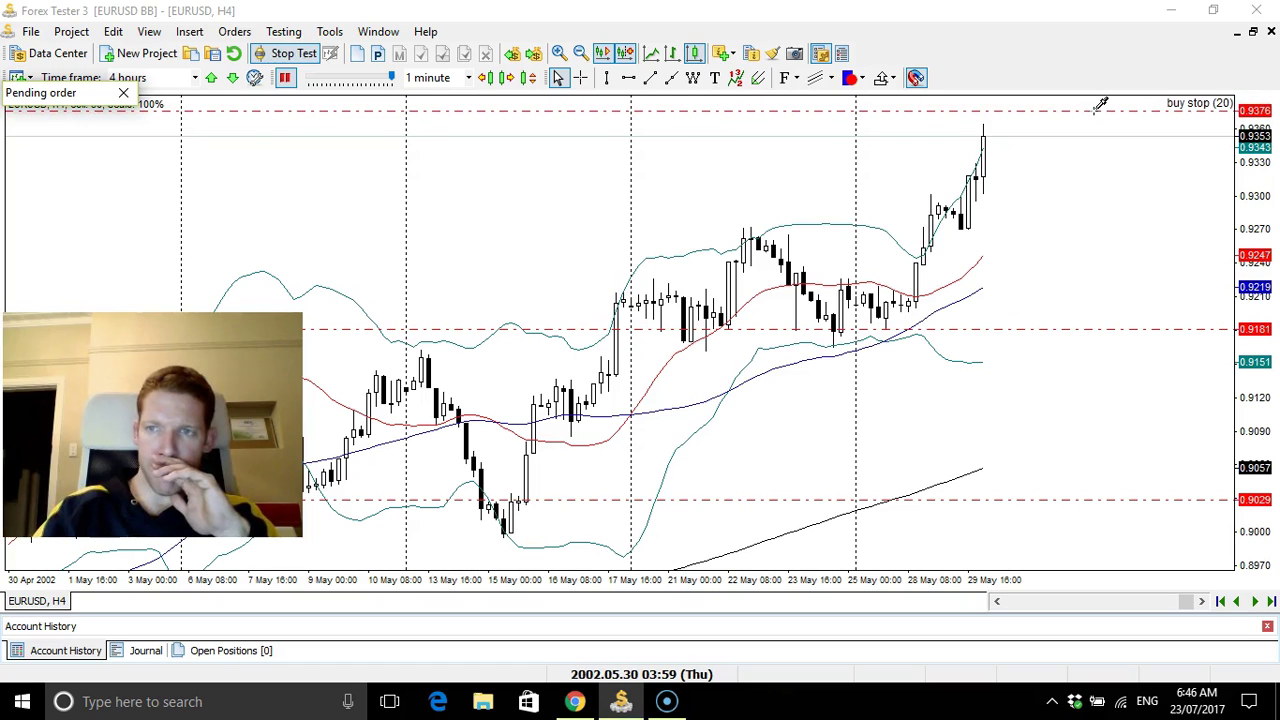
{"action": "left_click", "coordinate": [1097, 103]}
{"action": "left_click", "coordinate": [645, 368]}
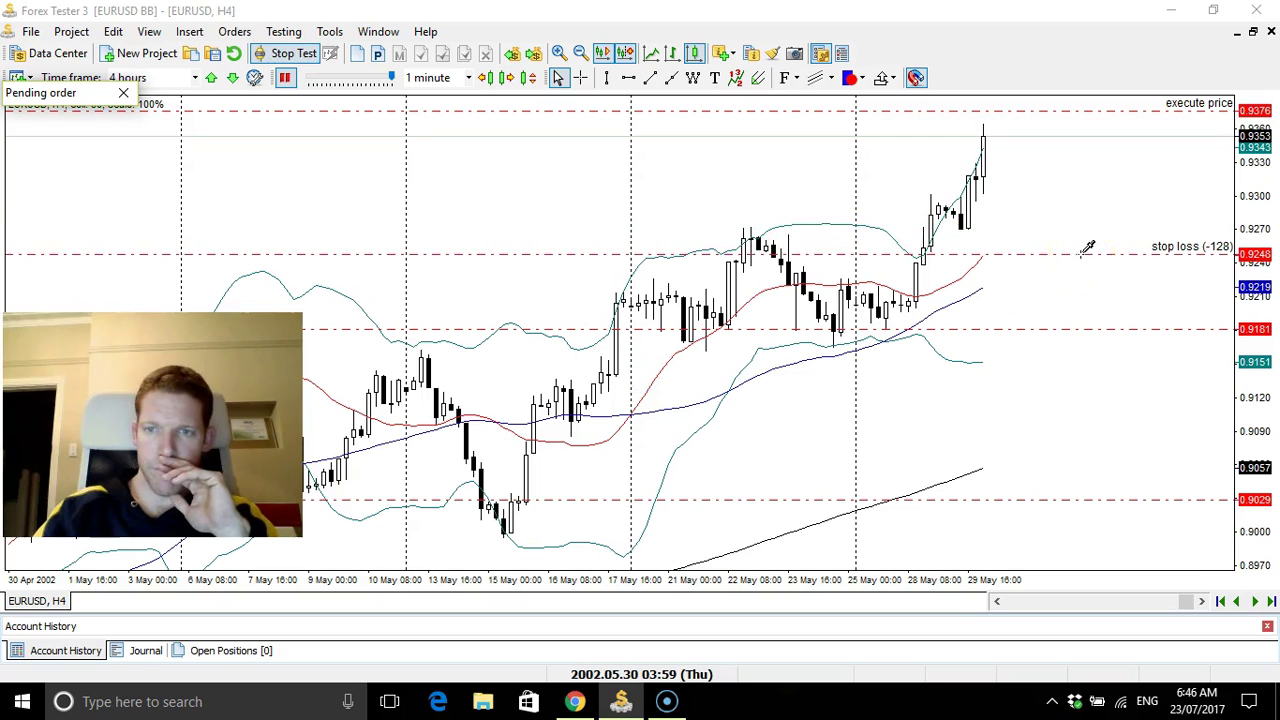
{"action": "left_click", "coordinate": [1080, 254]}
Set the order's take profit to 0.9505, 129 points from the entry, and leave its trailing stop disabled.
{"action": "left_click", "coordinate": [768, 393]}
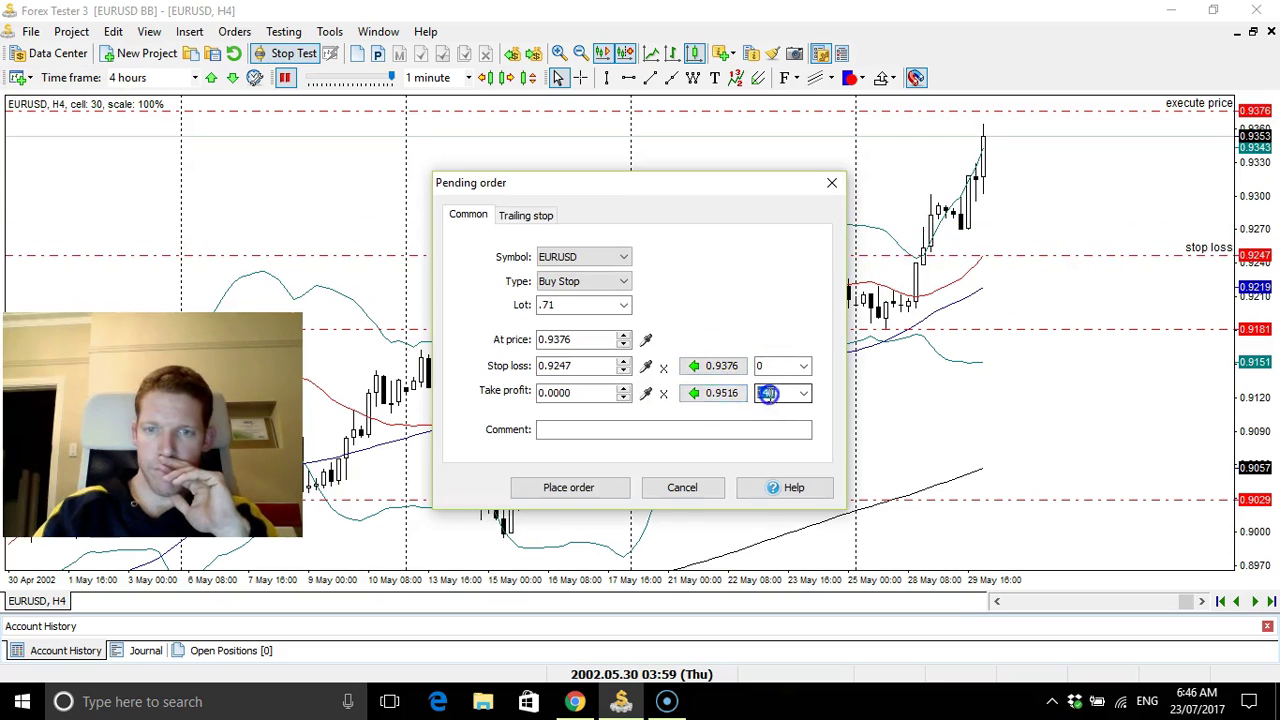
{"action": "type", "text": "129"}
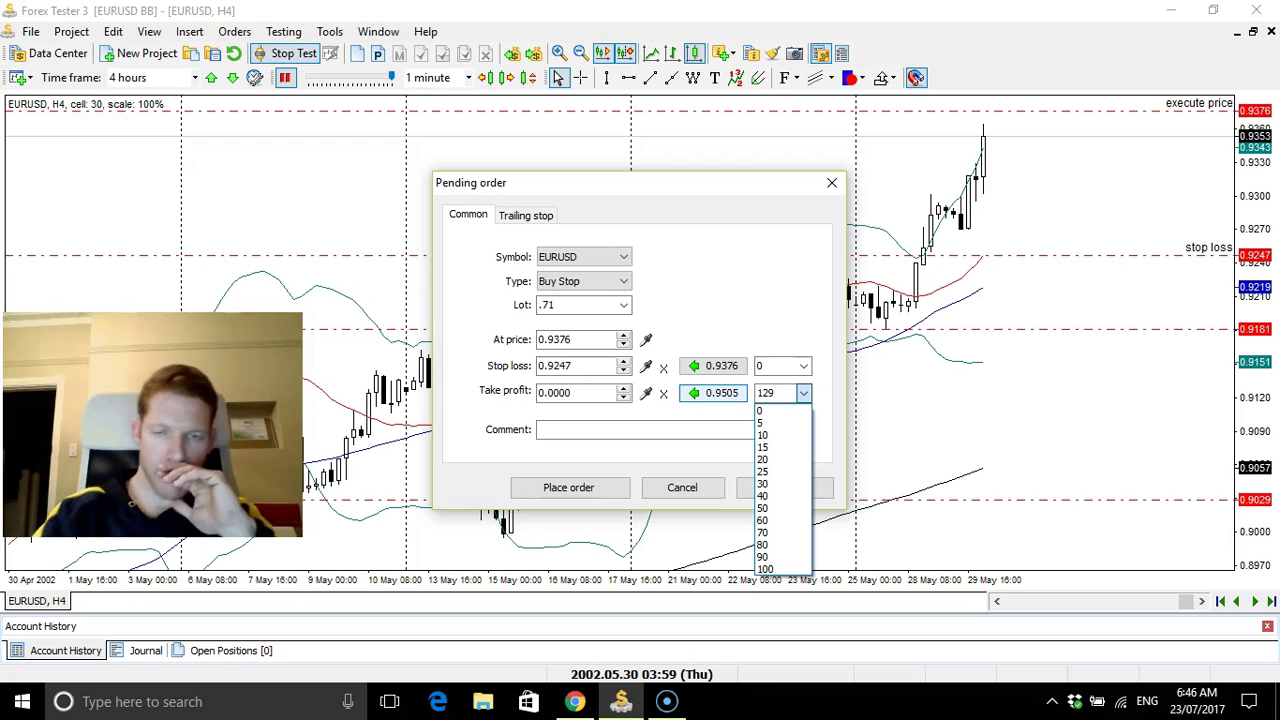
{"action": "left_click", "coordinate": [728, 394]}
{"action": "left_click", "coordinate": [718, 393]}
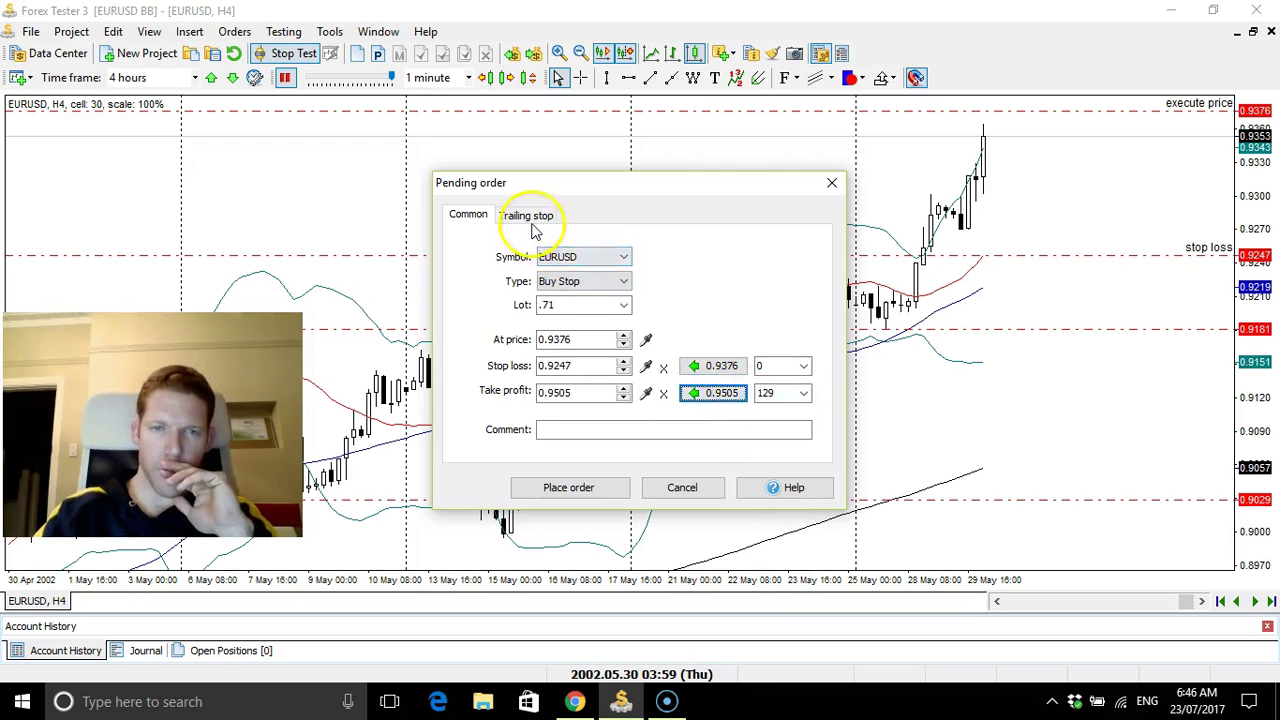
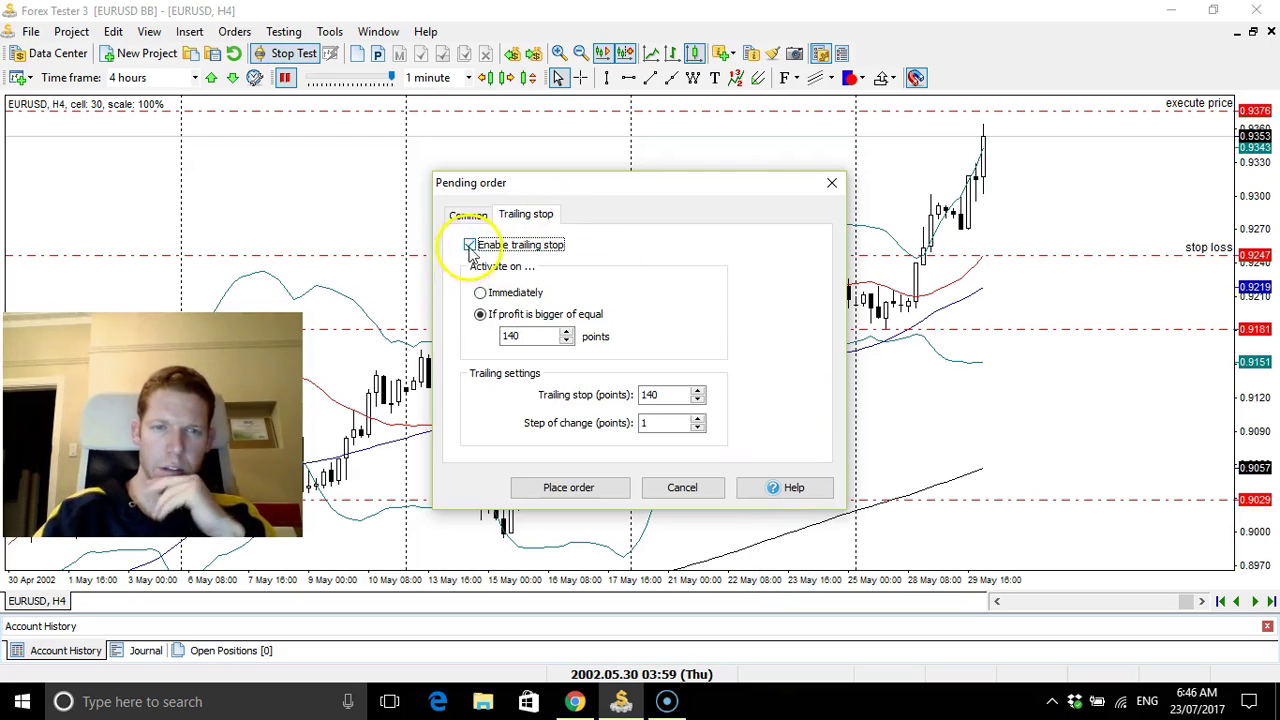
{"action": "left_click", "coordinate": [466, 214]}
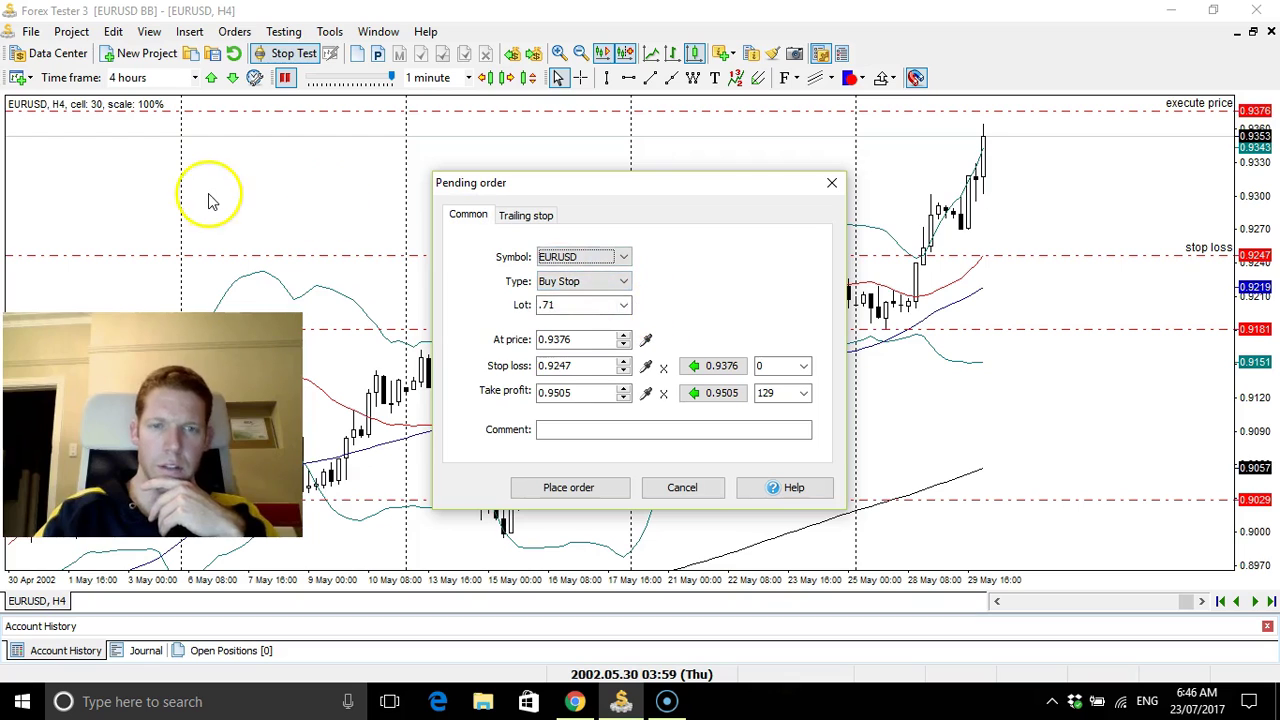
Clear the pending order's lot size and open the Windows Calculator to work out the position size.
{"action": "left_click", "coordinate": [598, 308]}
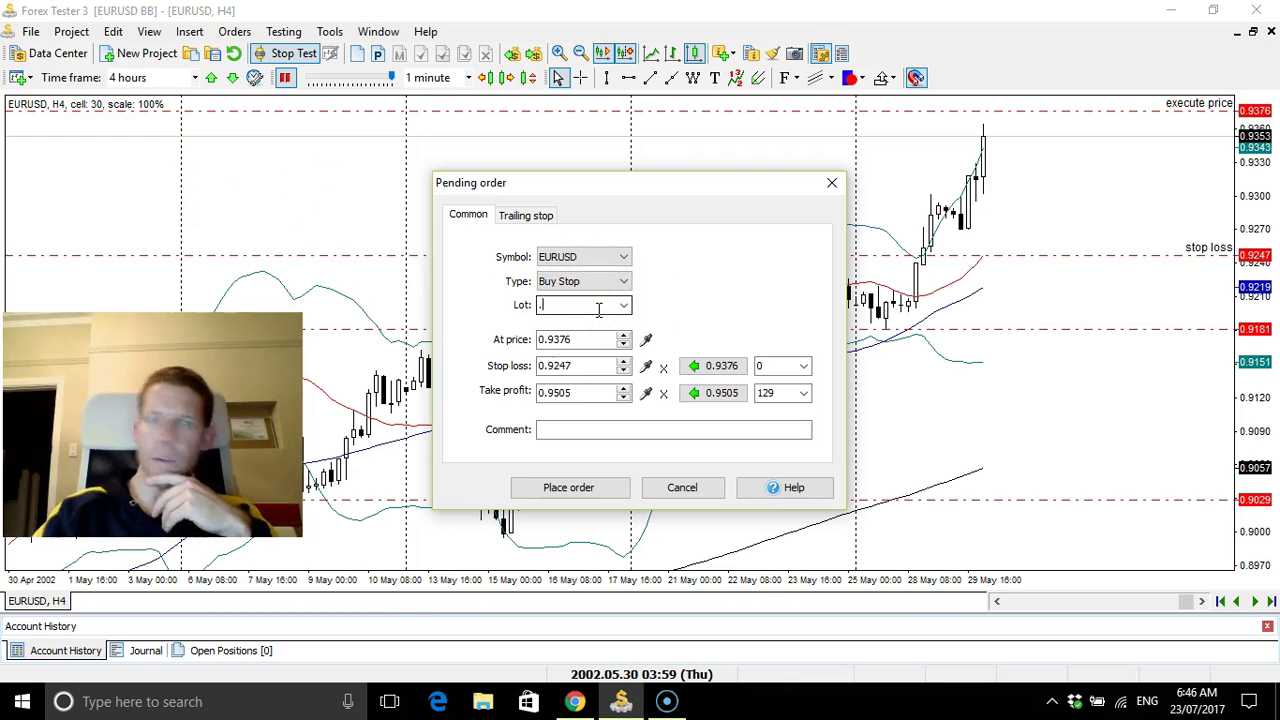
{"action": "left_click", "coordinate": [22, 705]}
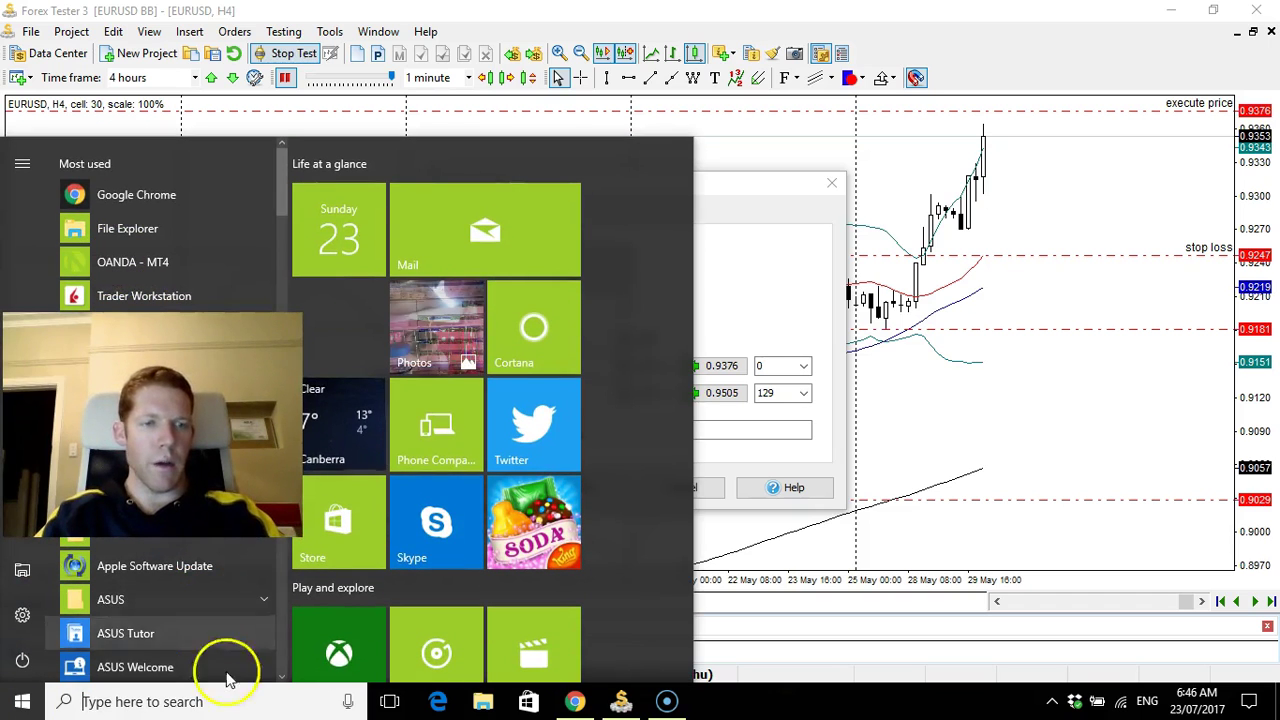
{"action": "left_click", "coordinate": [240, 702]}
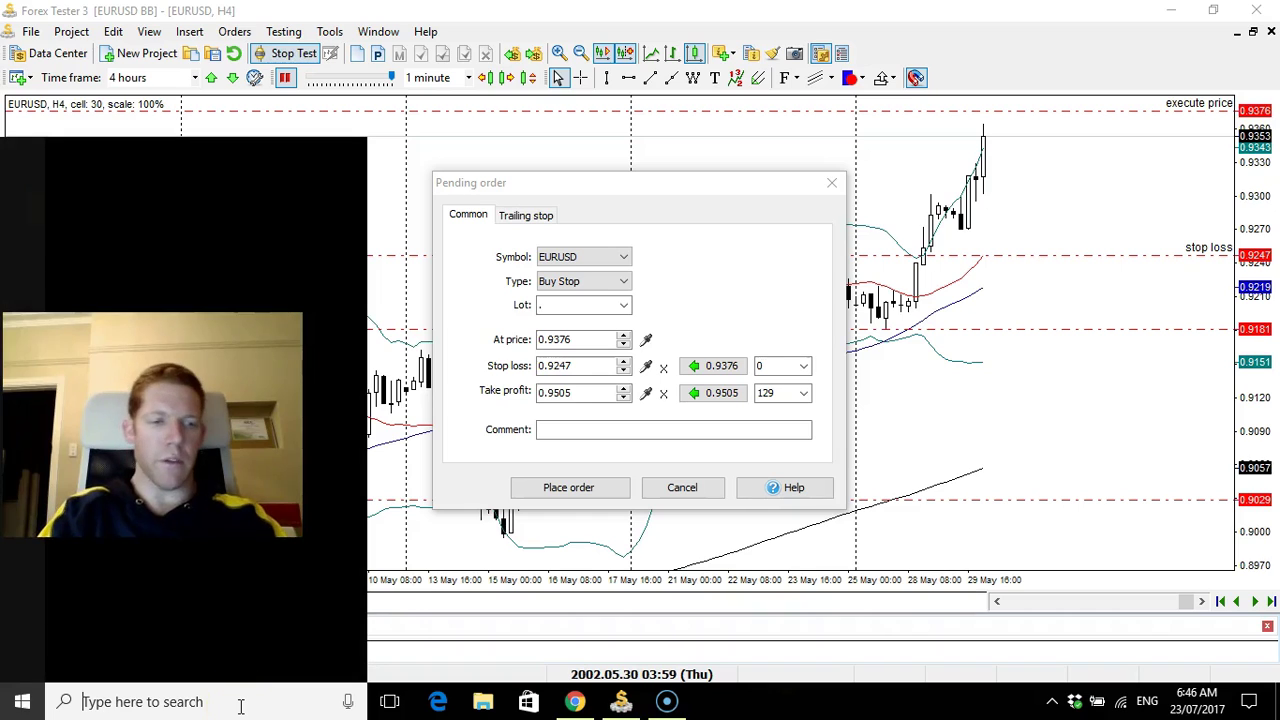
{"action": "type", "text": "c"}
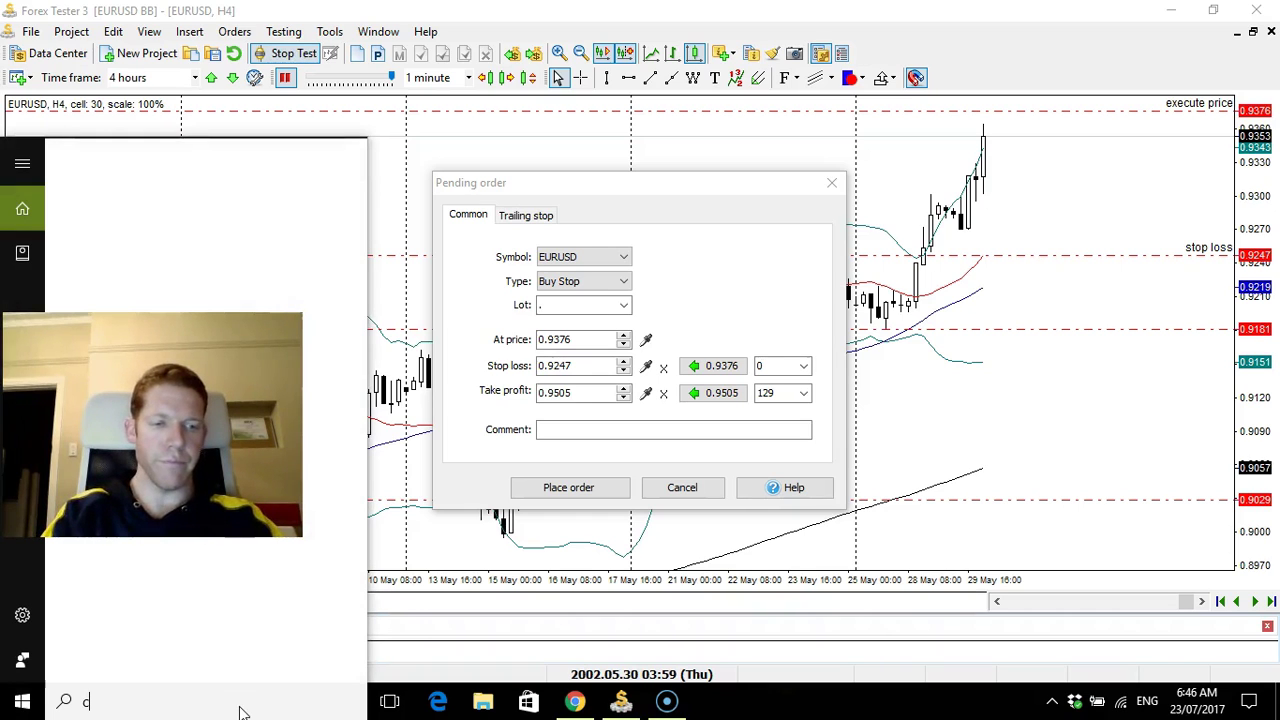
{"action": "type", "text": "a"}
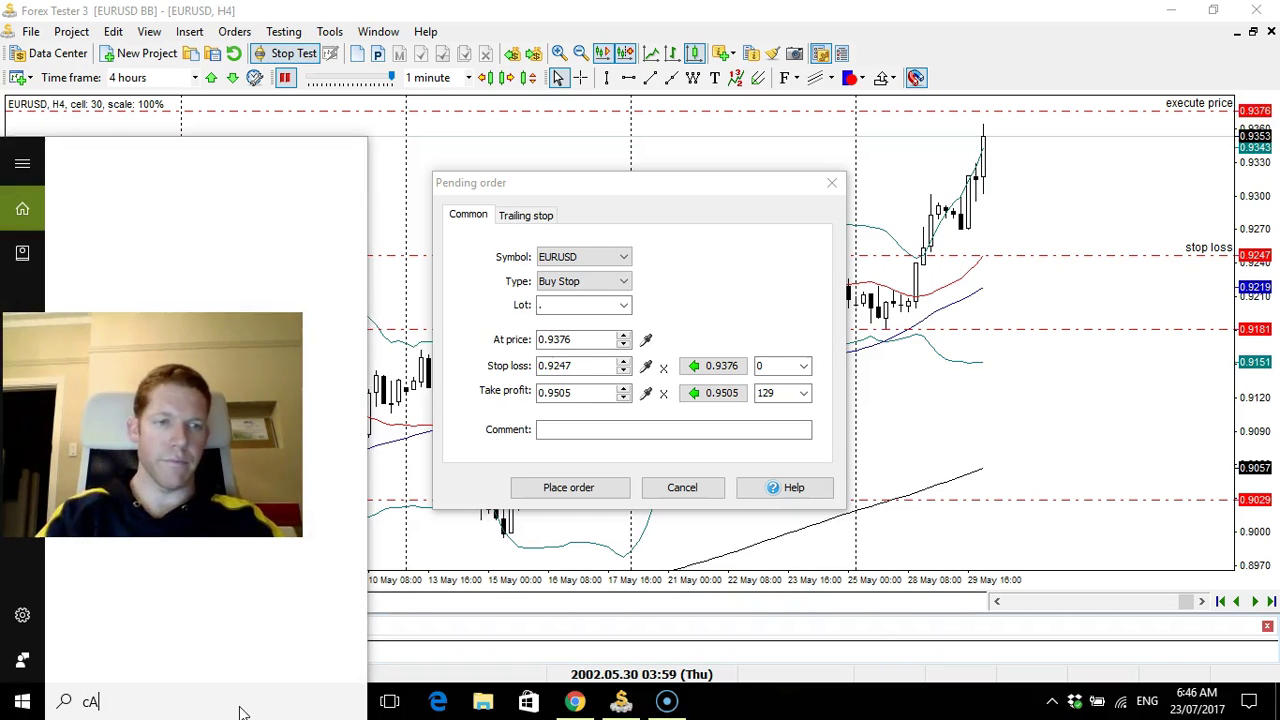
{"action": "key", "text": "BackSpace"}
{"action": "type", "text": "ator"}
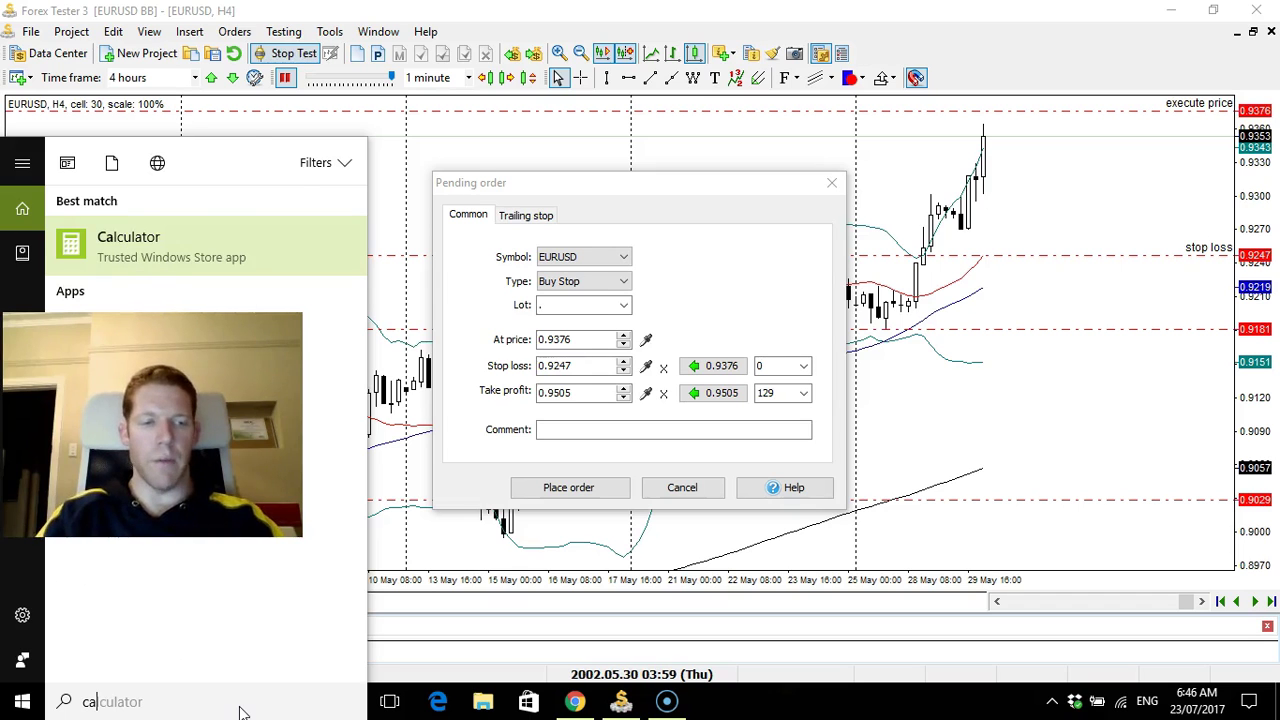
{"action": "left_click", "coordinate": [170, 268]}
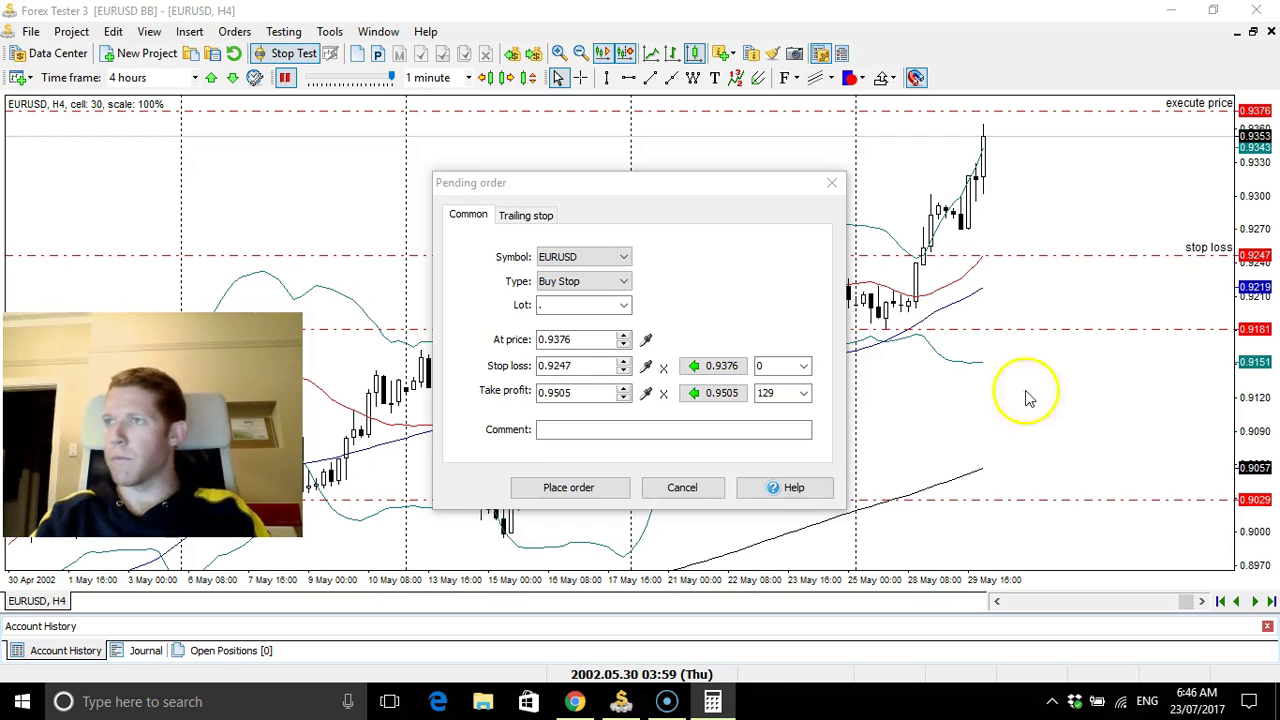
Set the buy stop's lot size to 0.08, check its trailing stop settings and place the order.
{"action": "left_click", "coordinate": [585, 303]}
{"action": "type", "text": "."}
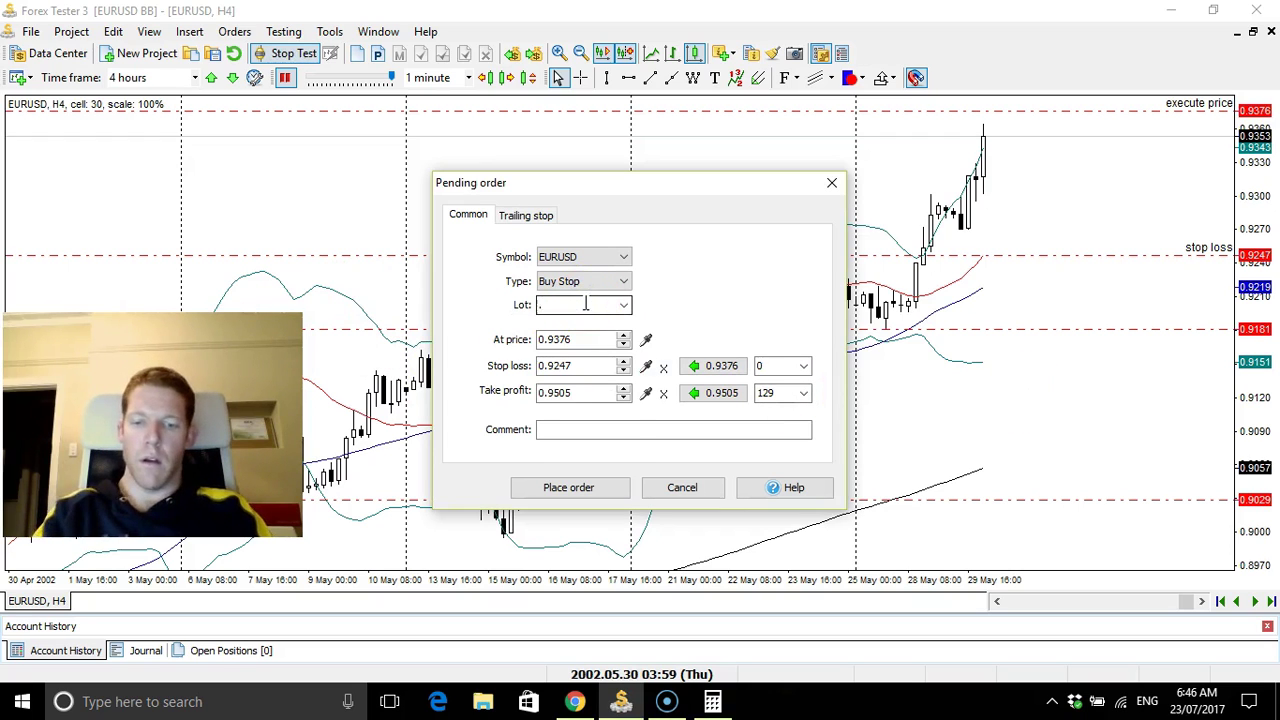
{"action": "type", "text": "08"}
{"action": "left_click", "coordinate": [768, 266]}
{"action": "left_click", "coordinate": [528, 218]}
{"action": "left_click", "coordinate": [468, 214]}
{"action": "left_click", "coordinate": [574, 487]}
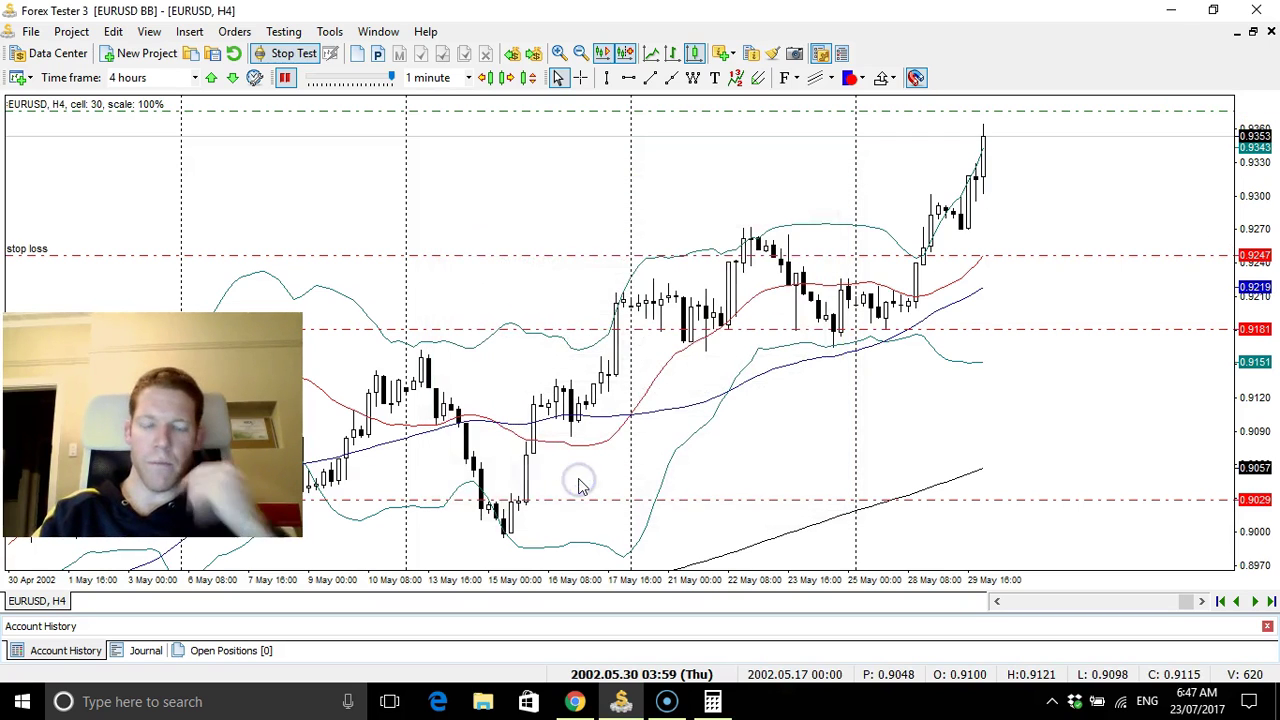
In a second pending order, enable a trailing stop that activates once profit reaches 129 points.
{"action": "left_click", "coordinate": [528, 214]}
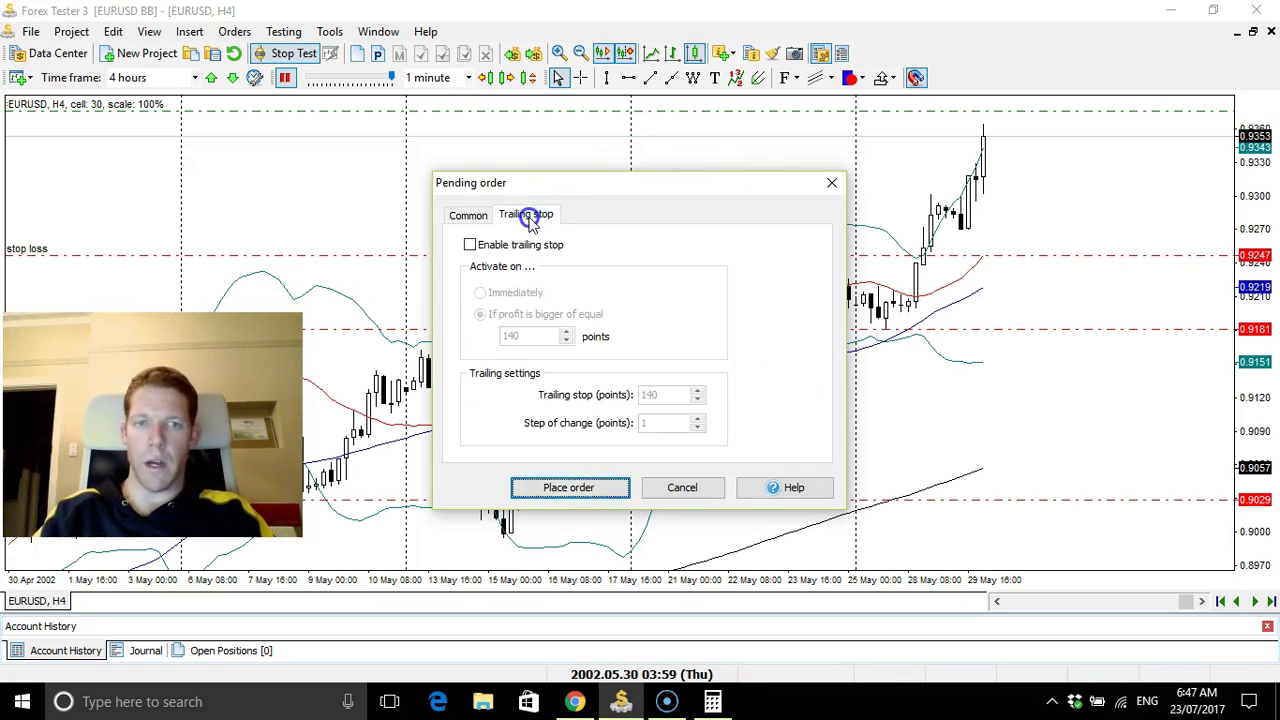
{"action": "left_click", "coordinate": [470, 245]}
{"action": "left_click", "coordinate": [525, 337]}
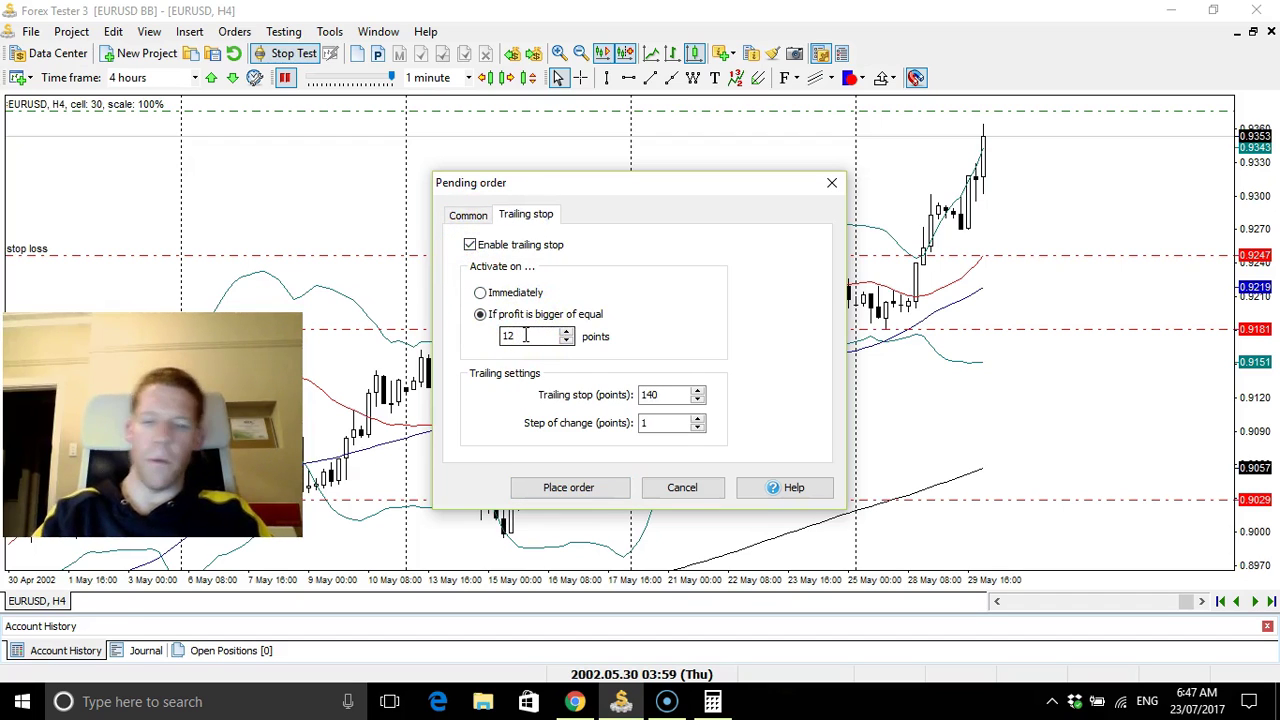
{"action": "type", "text": "129"}
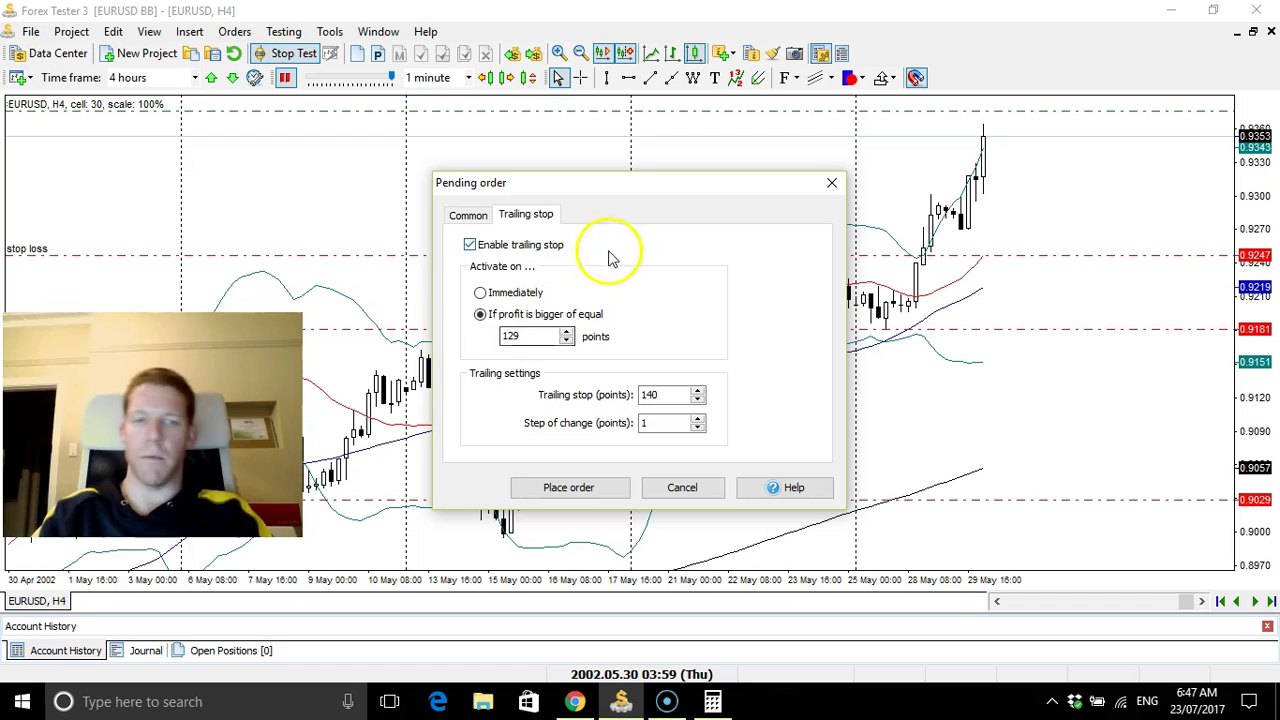
Set the second buy stop's entry price to 0.9376 and its stop loss to 0.9247, and place the order.
{"action": "left_click", "coordinate": [468, 214]}
{"action": "left_click", "coordinate": [648, 342]}
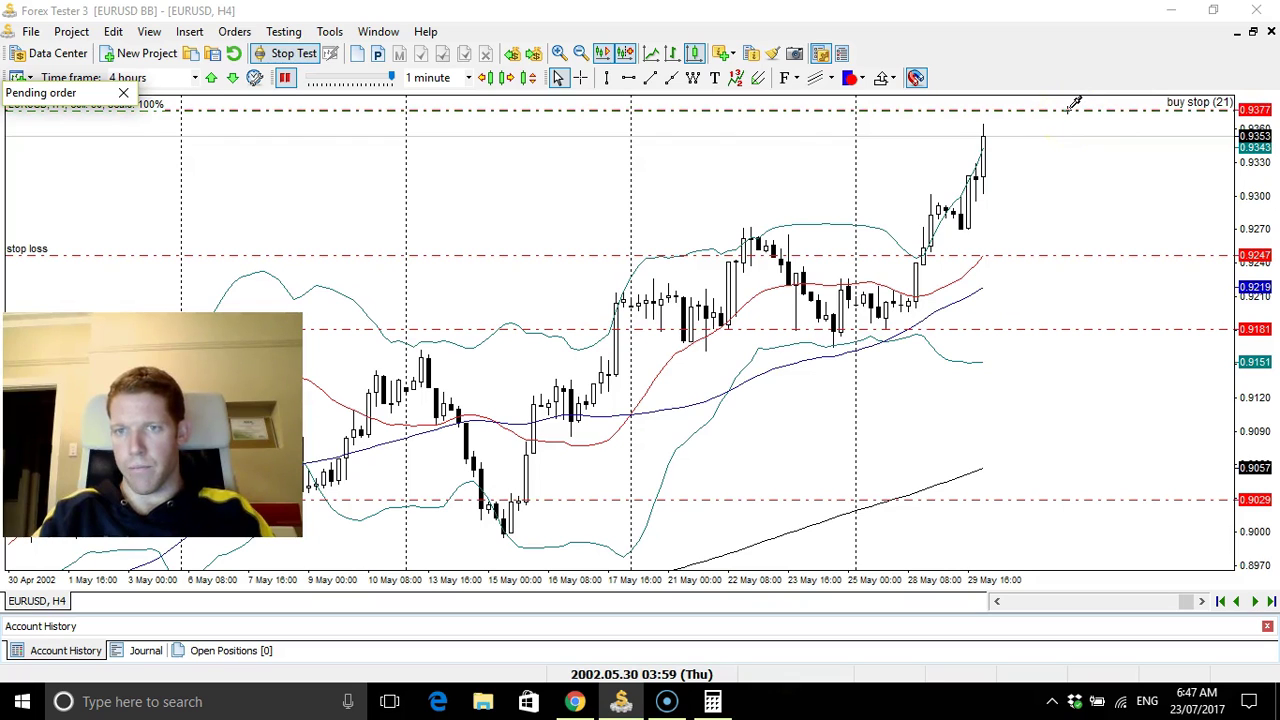
{"action": "left_click", "coordinate": [1069, 108]}
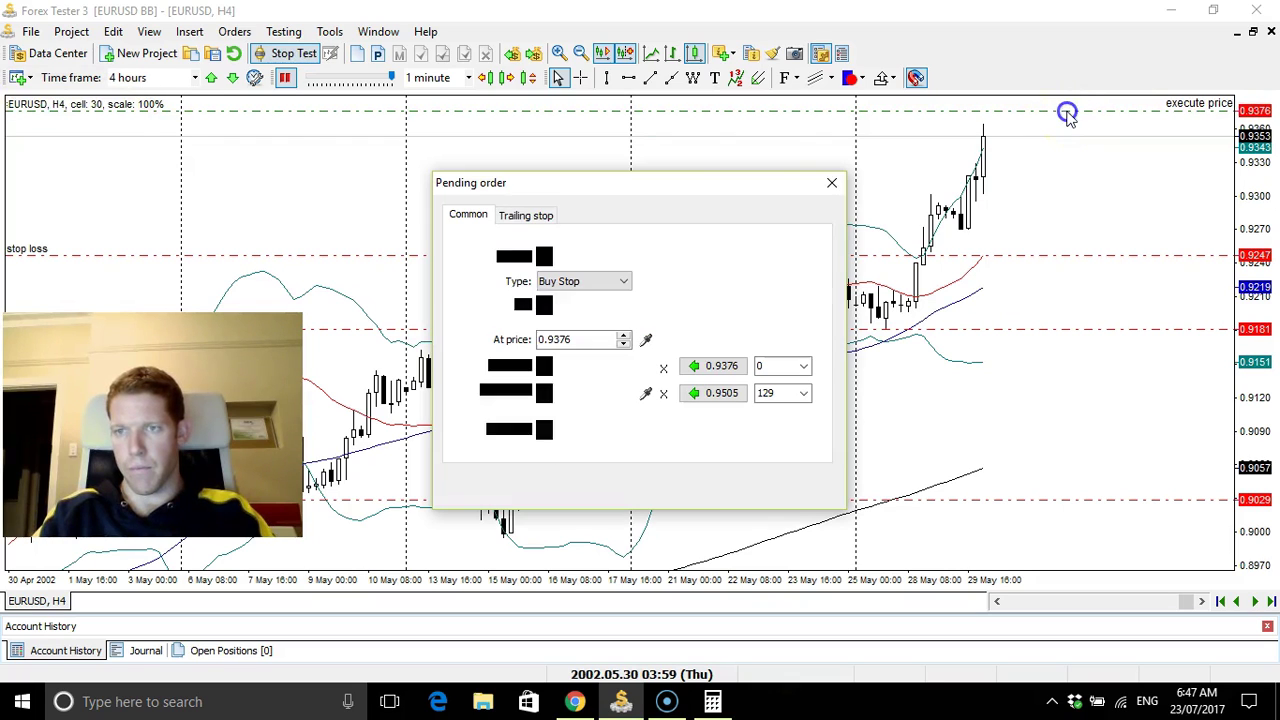
{"action": "left_click", "coordinate": [643, 368]}
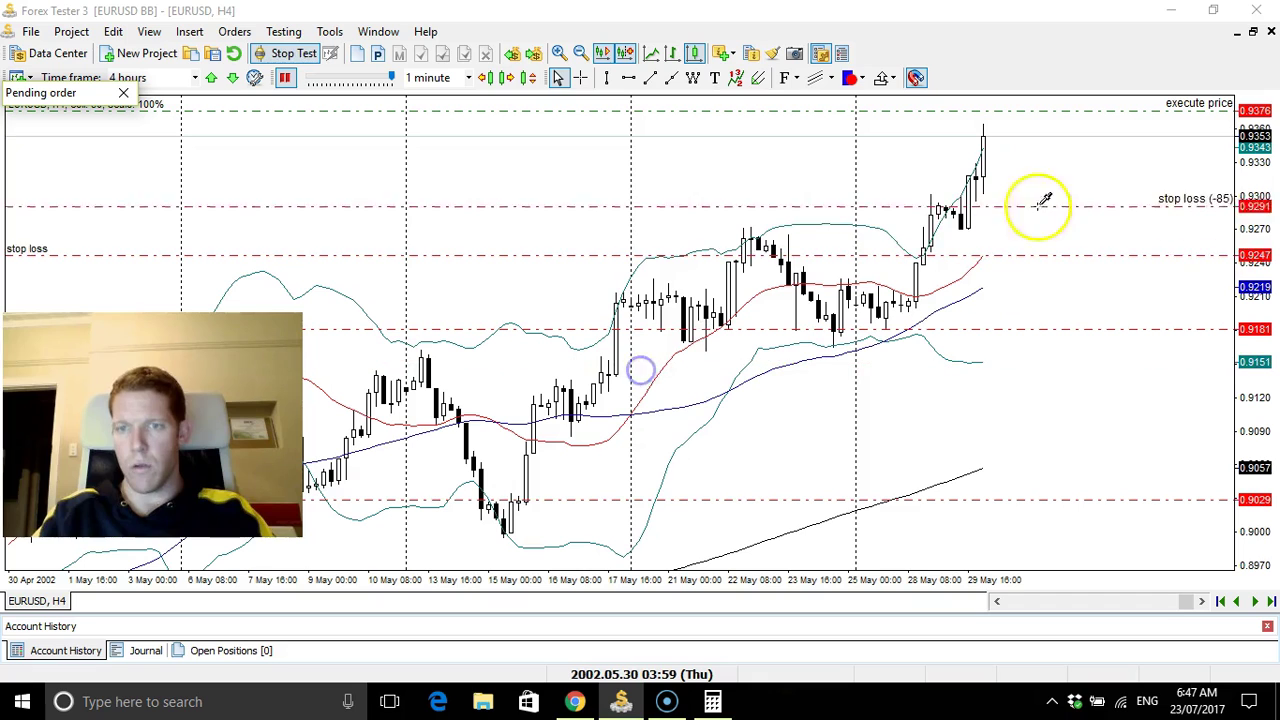
{"action": "left_click", "coordinate": [1095, 250]}
{"action": "left_click", "coordinate": [571, 491]}
Advance the 4-hour test past the entry of both buy orders to 5 June 2002, 23:59.
{"action": "left_click", "coordinate": [1121, 398]}
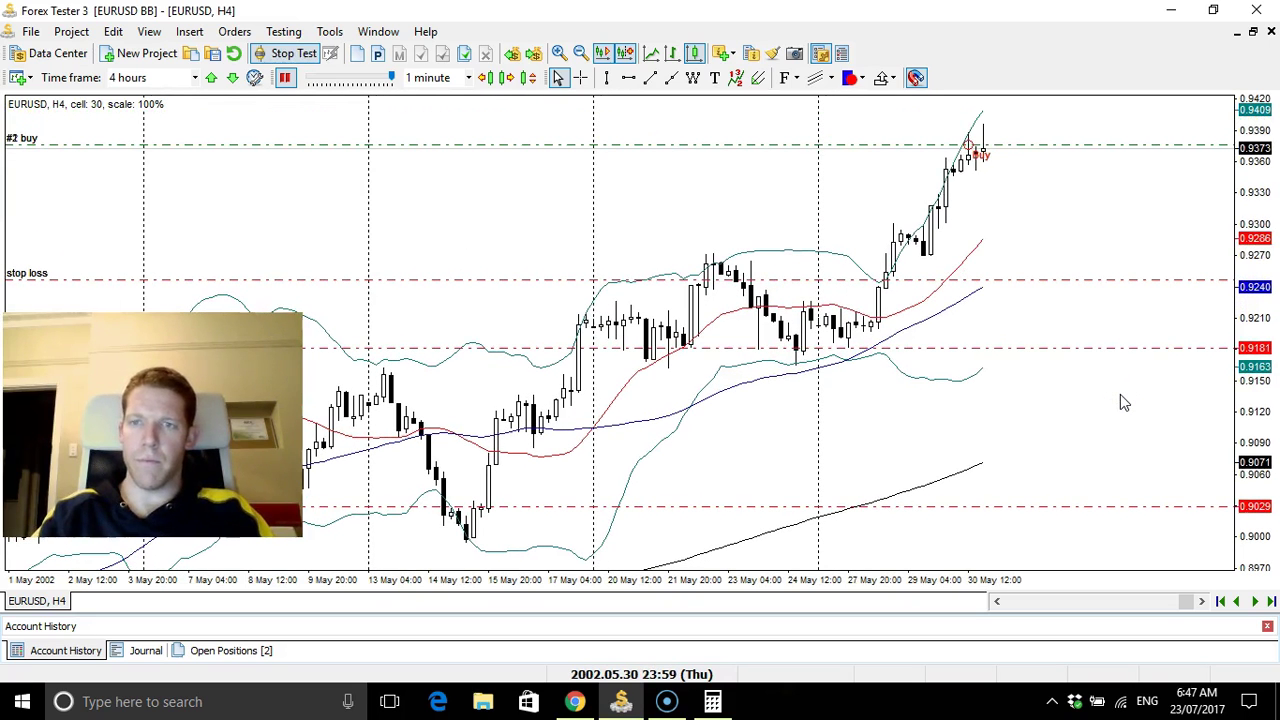
{"action": "left_click", "coordinate": [1068, 274]}
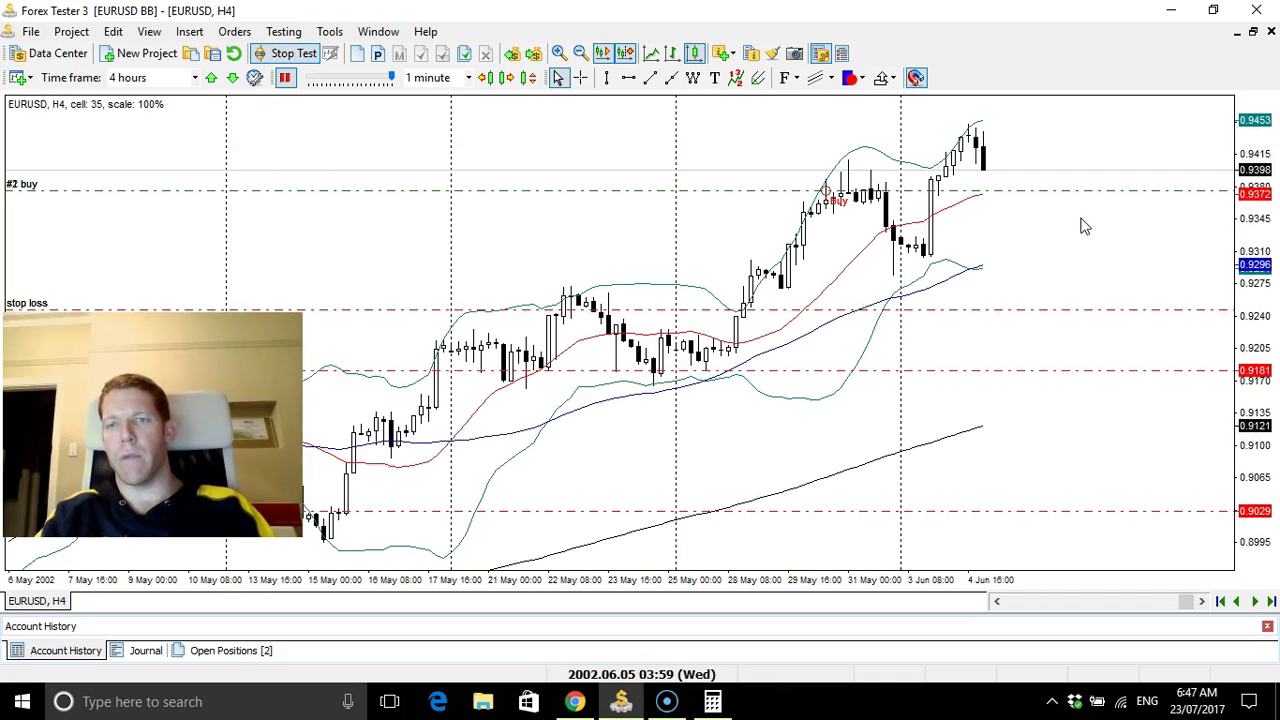
{"action": "left_click", "coordinate": [1258, 220]}
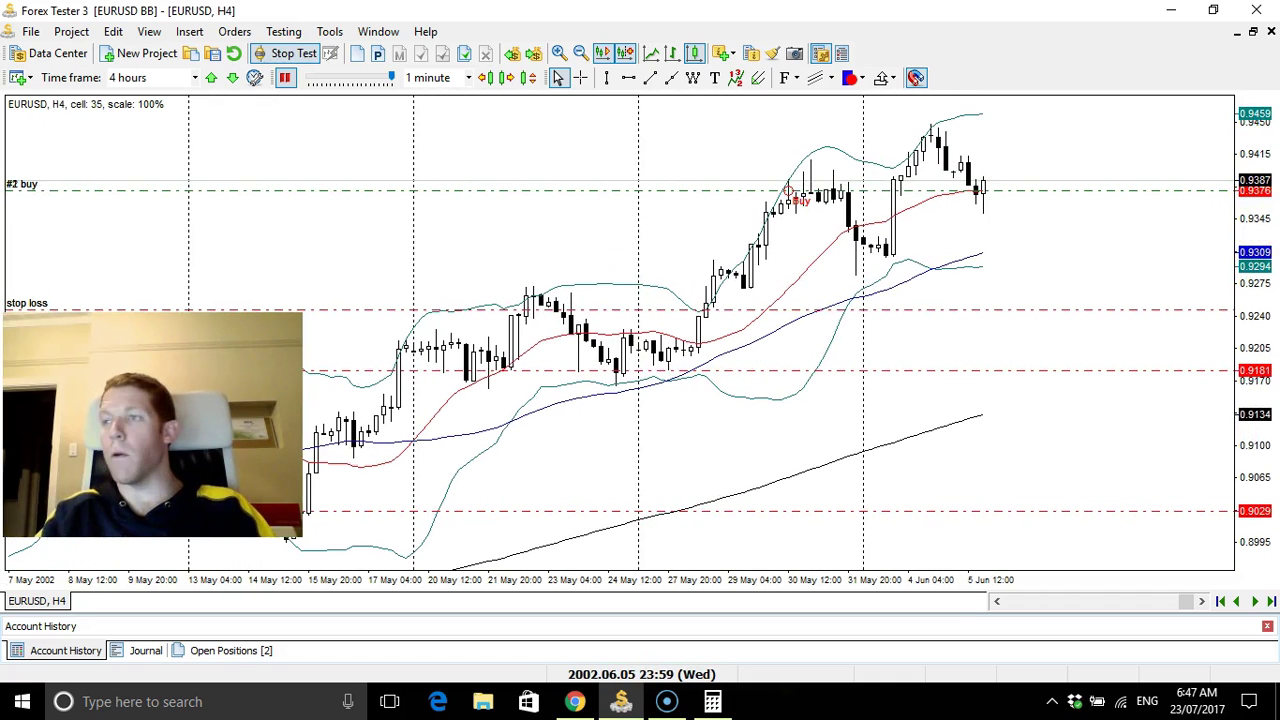
Show the open positions in an enlarged list and advance the test to 17 June 2002, 07:56.
{"action": "left_click", "coordinate": [712, 701]}
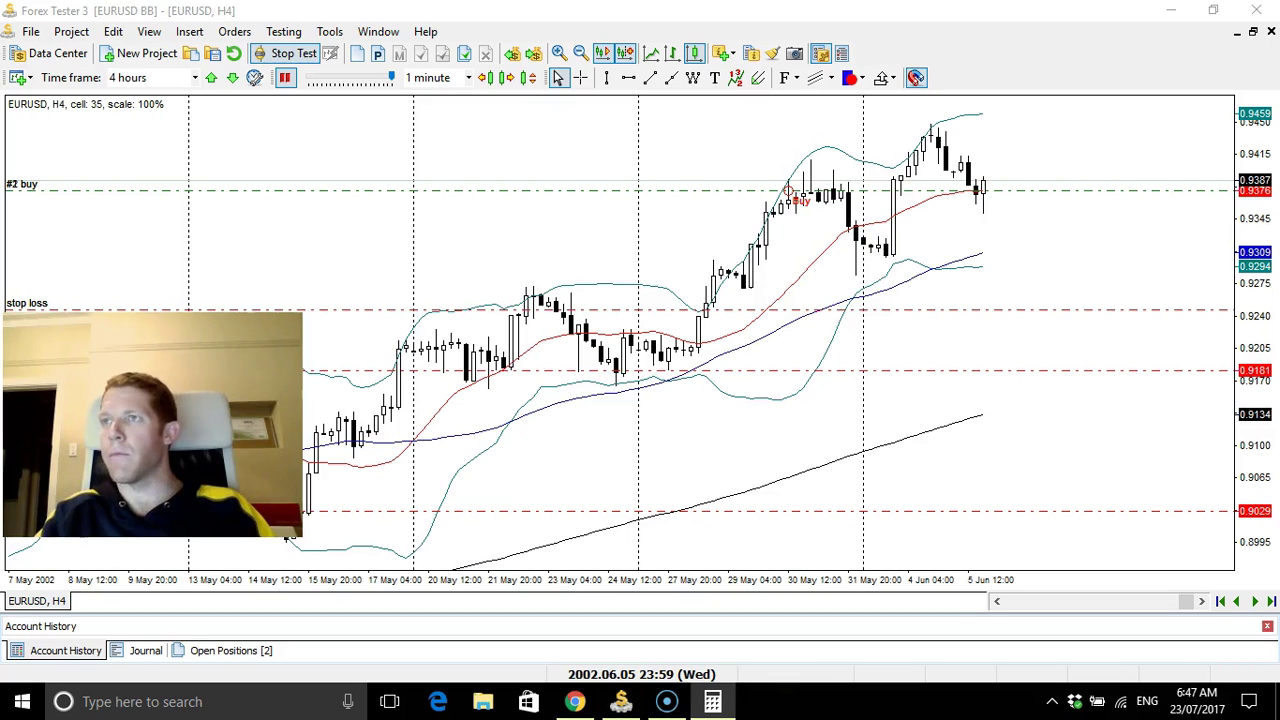
{"action": "left_click", "coordinate": [230, 651]}
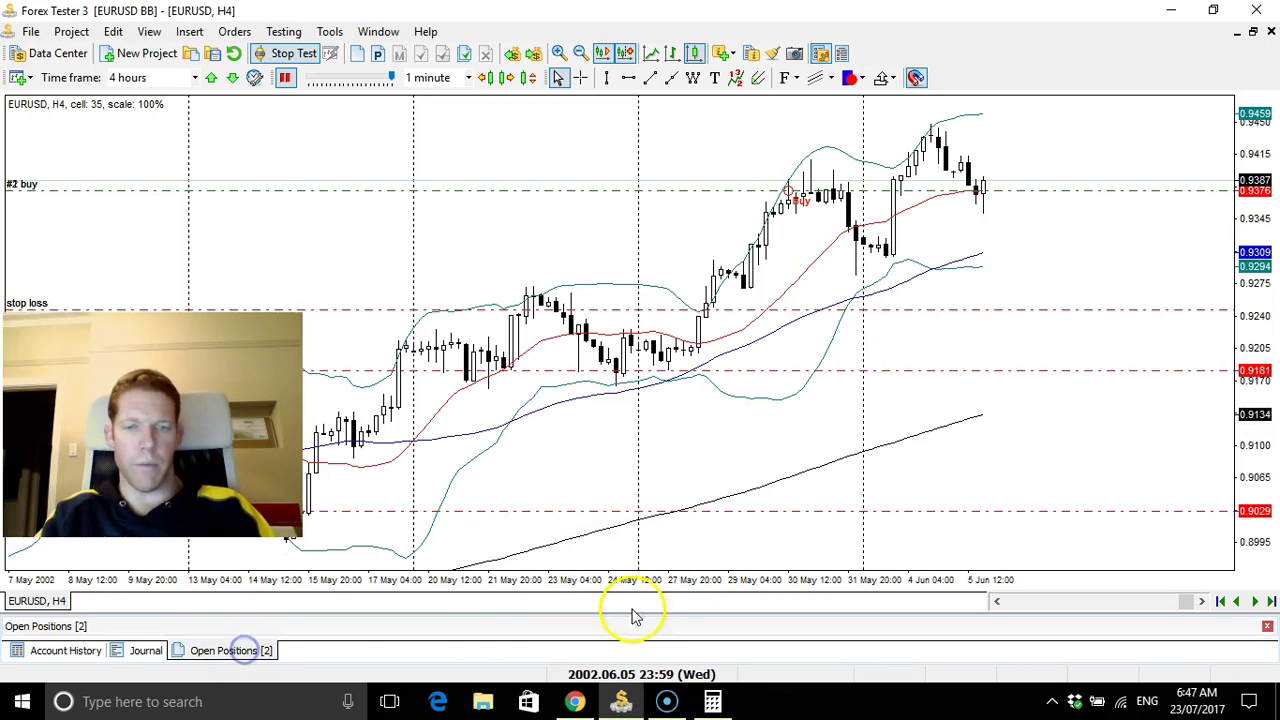
{"action": "left_click_drag", "start_coordinate": [640, 610], "coordinate": [631, 556]}
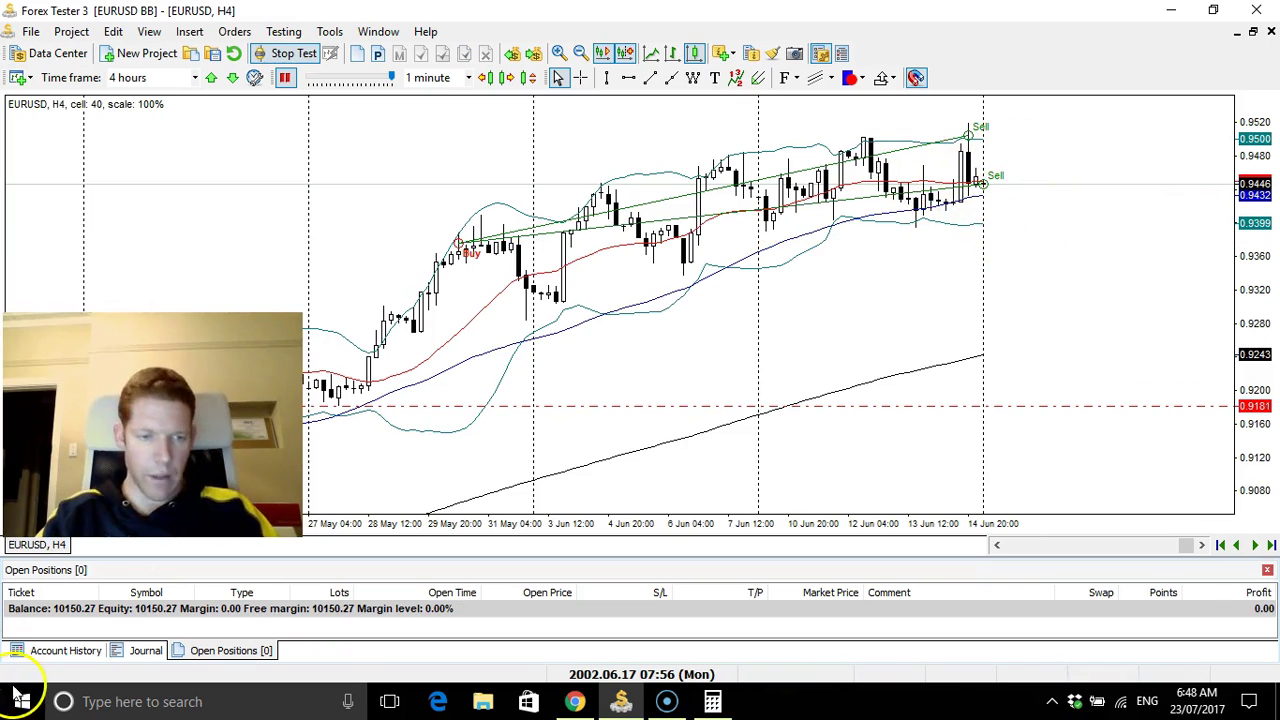
Review both closed buy trades in the account history, enlarging the list to show them together.
{"action": "left_click", "coordinate": [22, 650]}
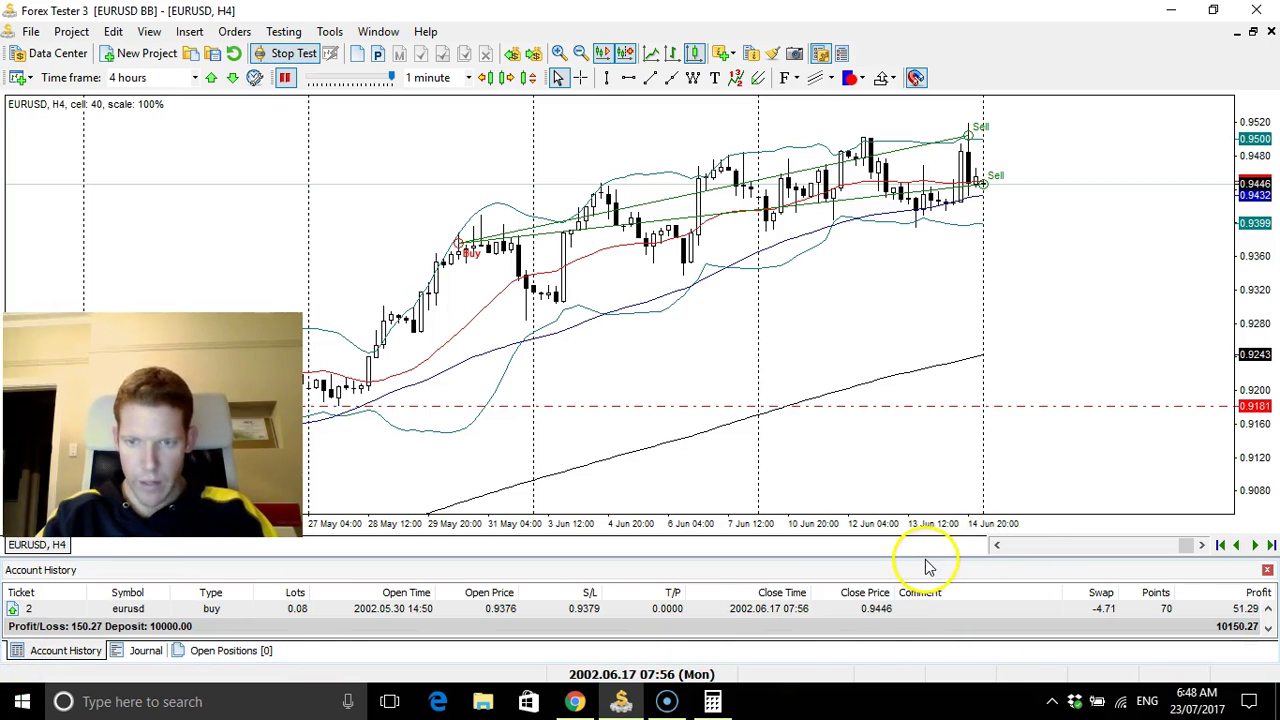
{"action": "left_click_drag", "start_coordinate": [923, 555], "coordinate": [919, 528]}
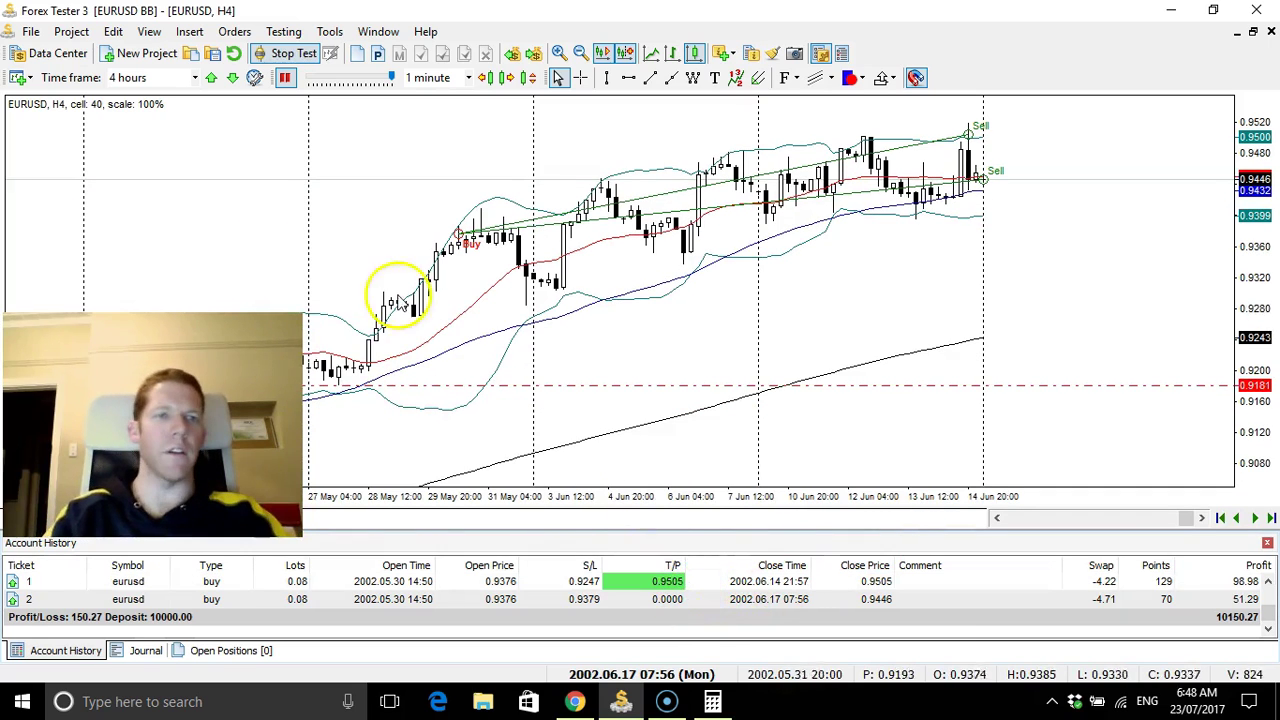
Capture a PNG screenshot of the whole program window to file and clipboard, and save the project.
{"action": "left_click", "coordinate": [33, 33]}
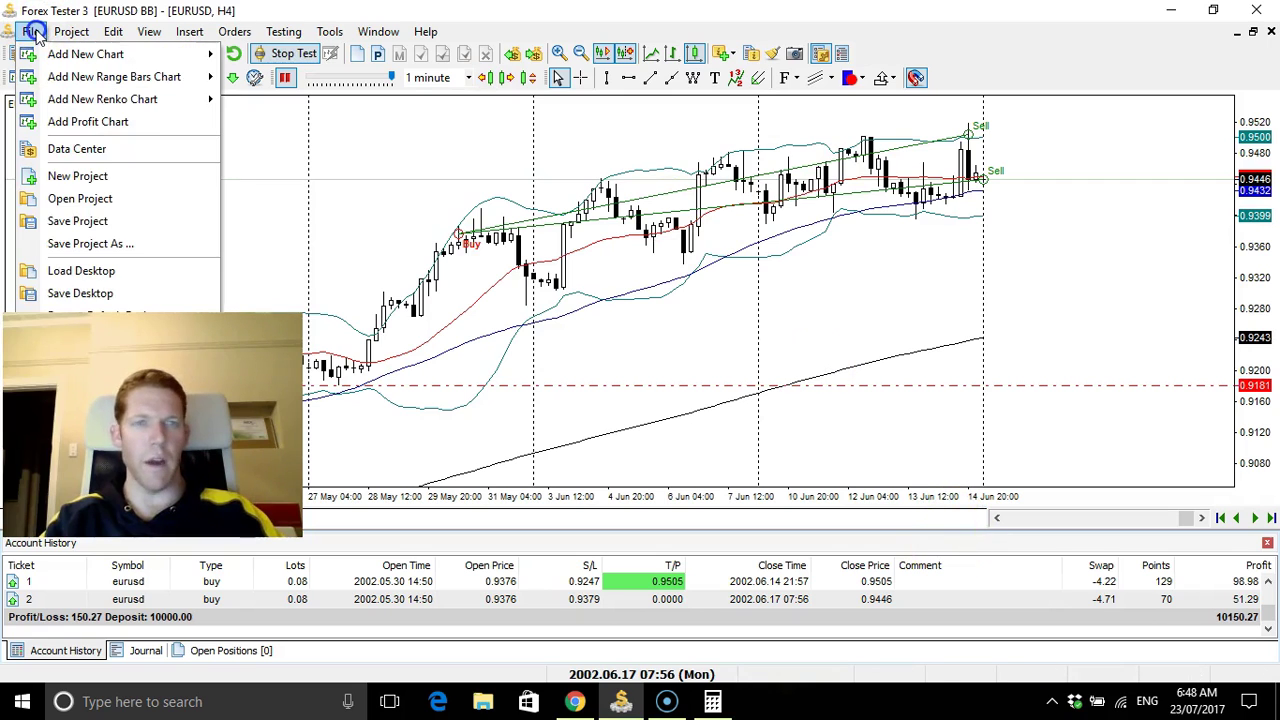
{"action": "mouse_move", "coordinate": [71, 31]}
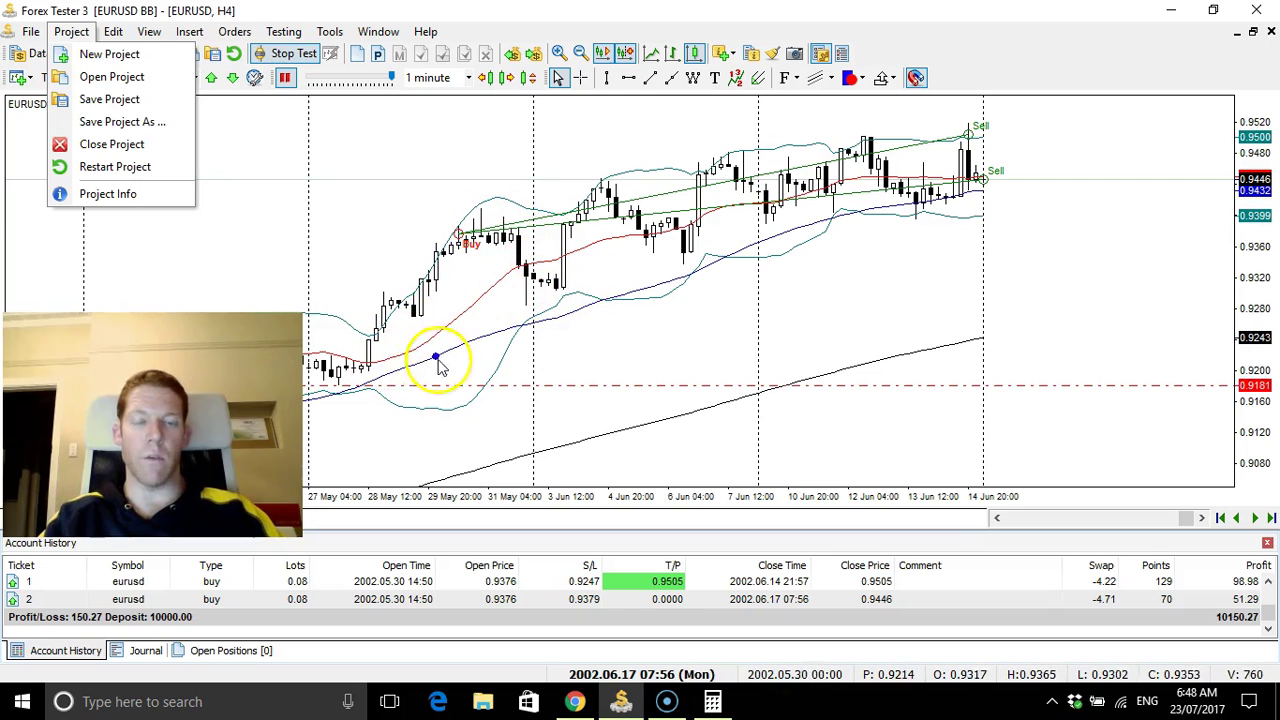
{"action": "left_click", "coordinate": [31, 31]}
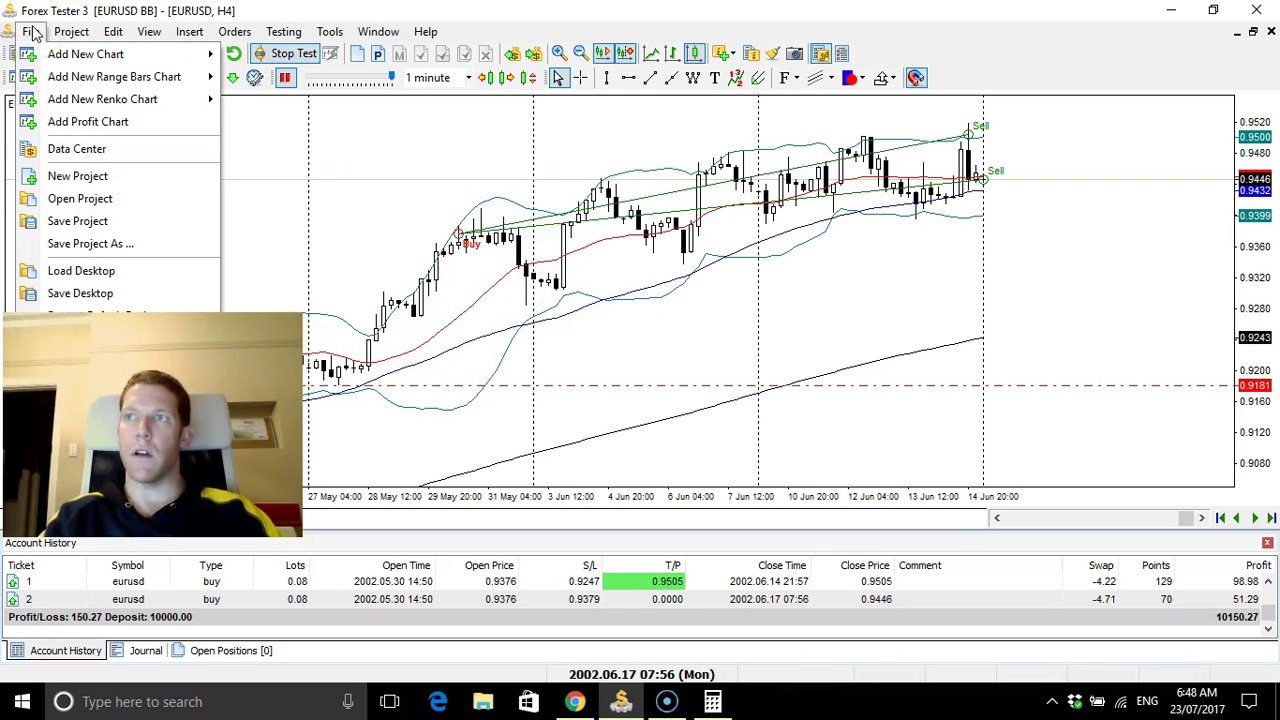
{"action": "left_click", "coordinate": [90, 360]}
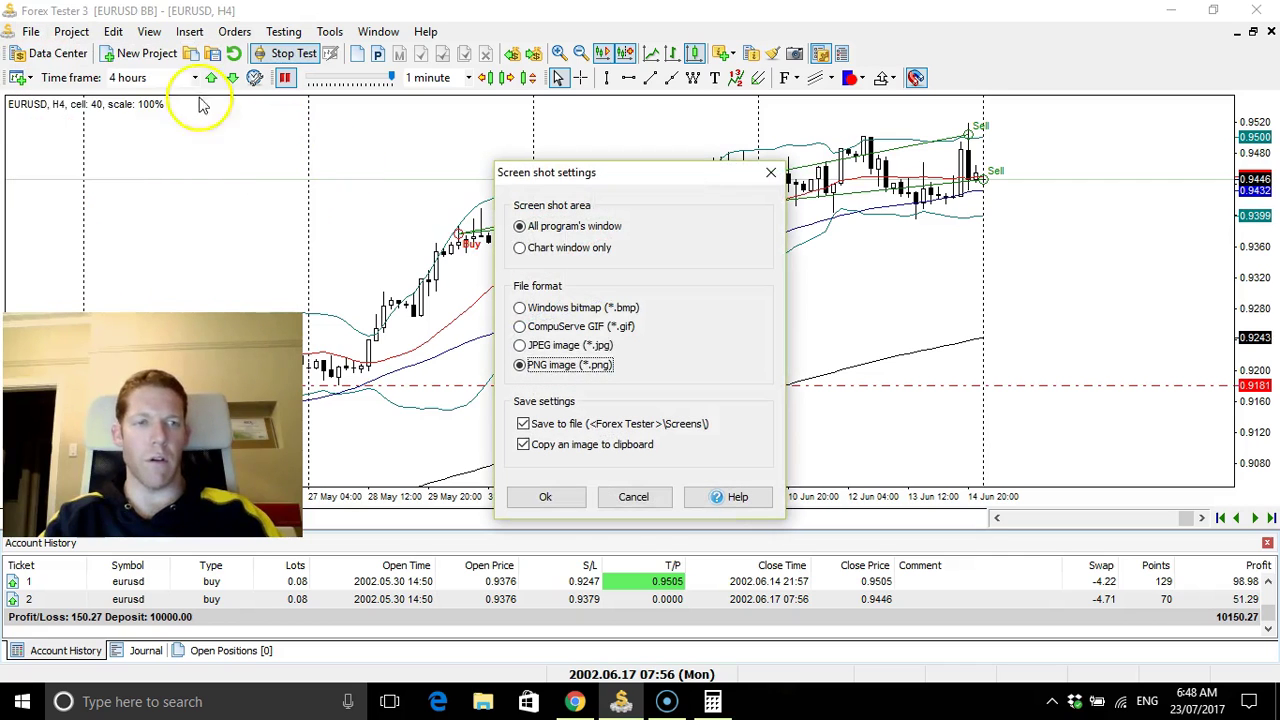
{"action": "left_click", "coordinate": [548, 492]}
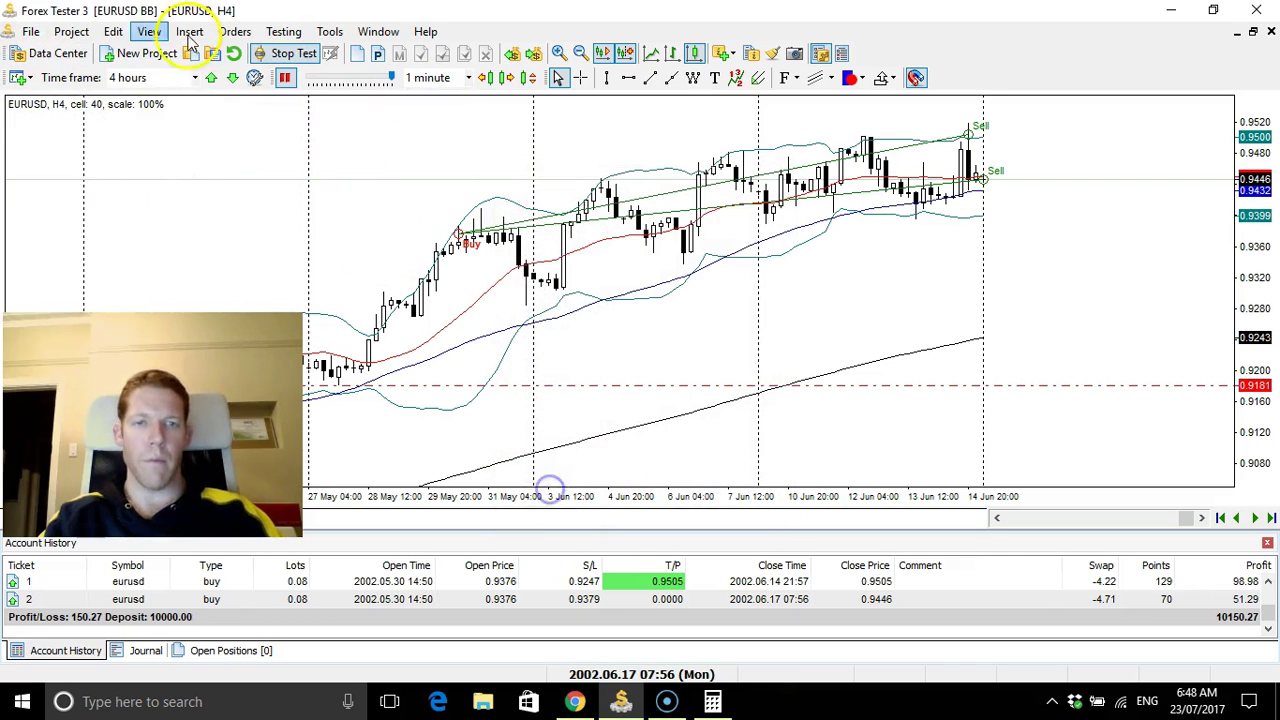
{"action": "left_click", "coordinate": [30, 31]}
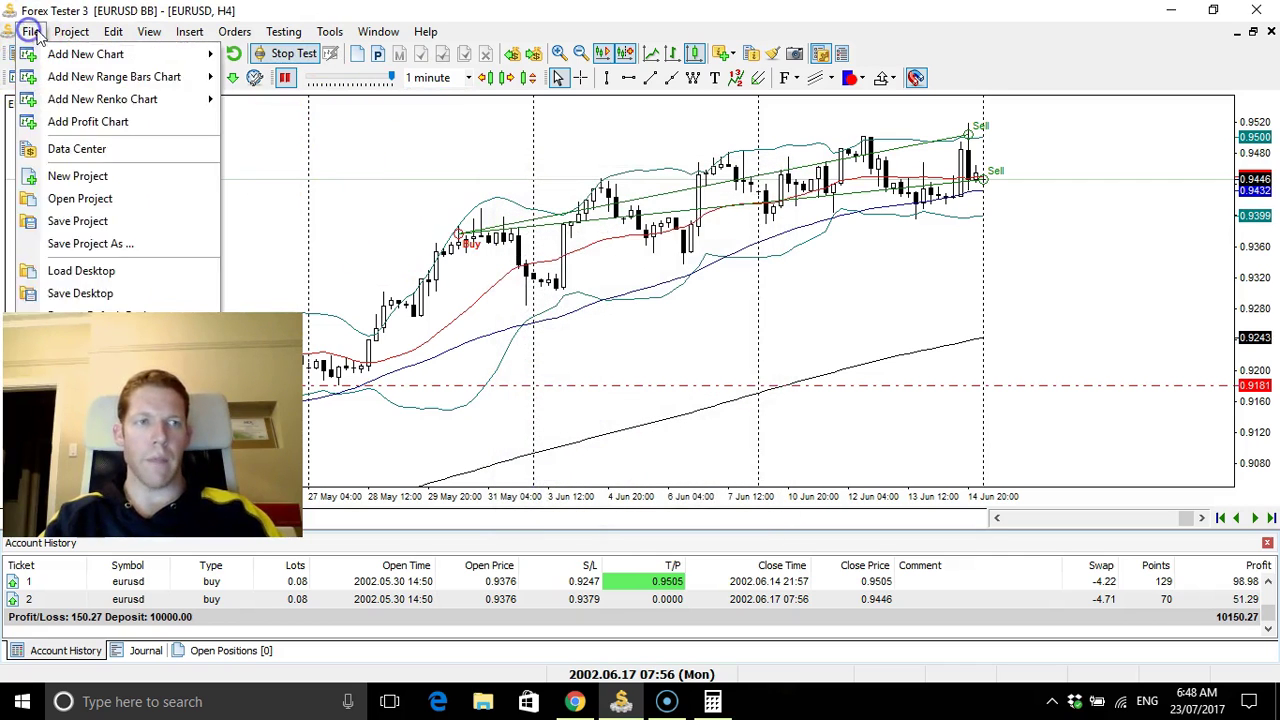
{"action": "left_click", "coordinate": [110, 220]}
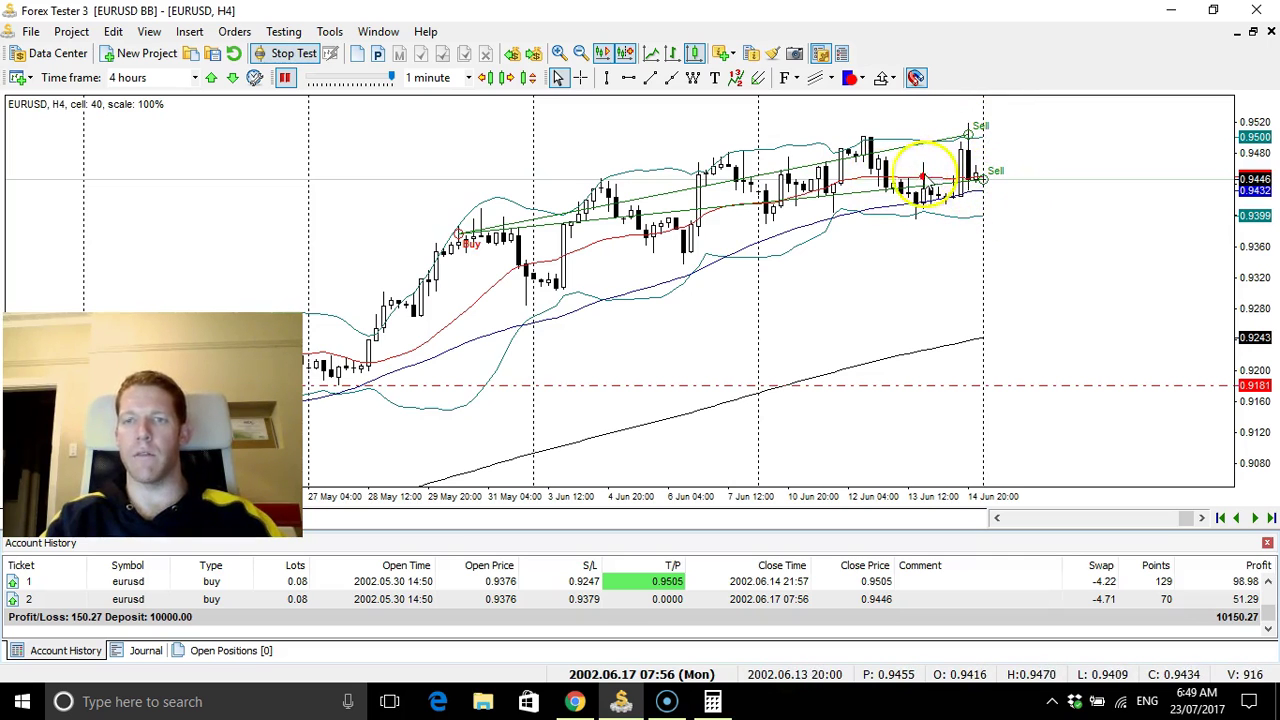
Shrink the account history list to enlarge the chart, and advance the 4-hour test to 26 June 2002, 07:59.
{"action": "left_click_drag", "start_coordinate": [784, 527], "coordinate": [783, 624]}
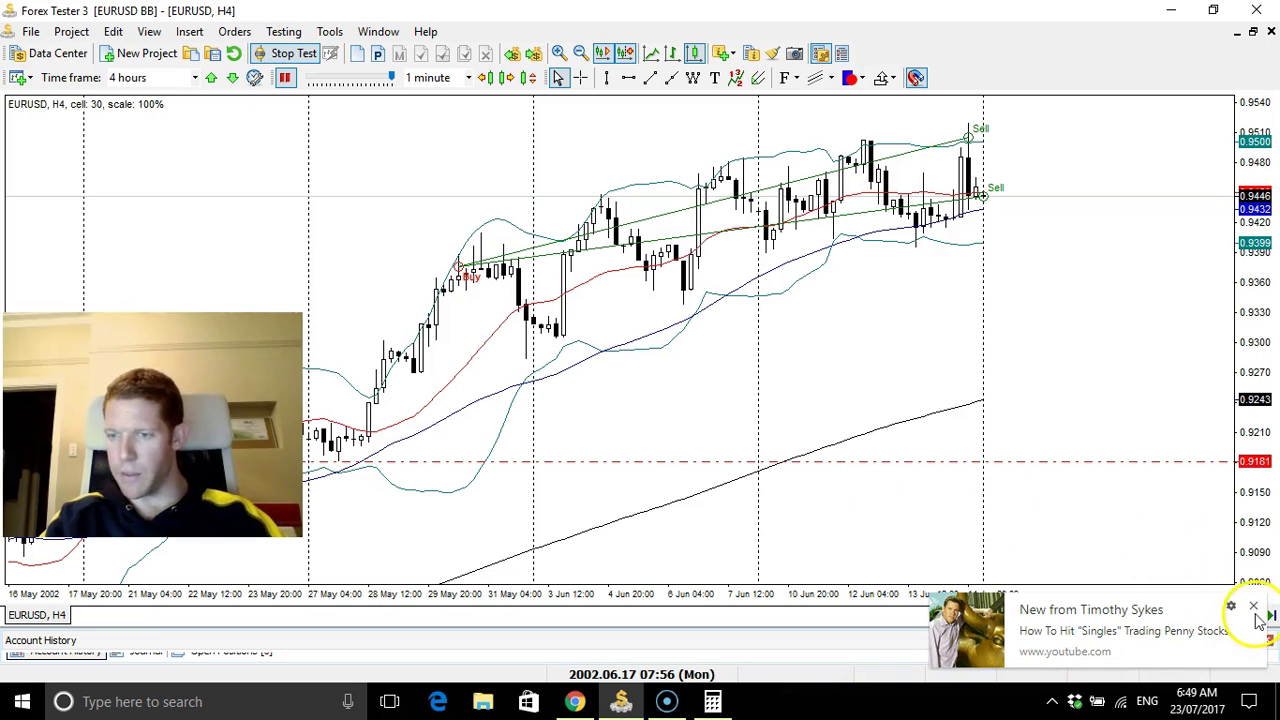
{"action": "left_click", "coordinate": [1252, 609]}
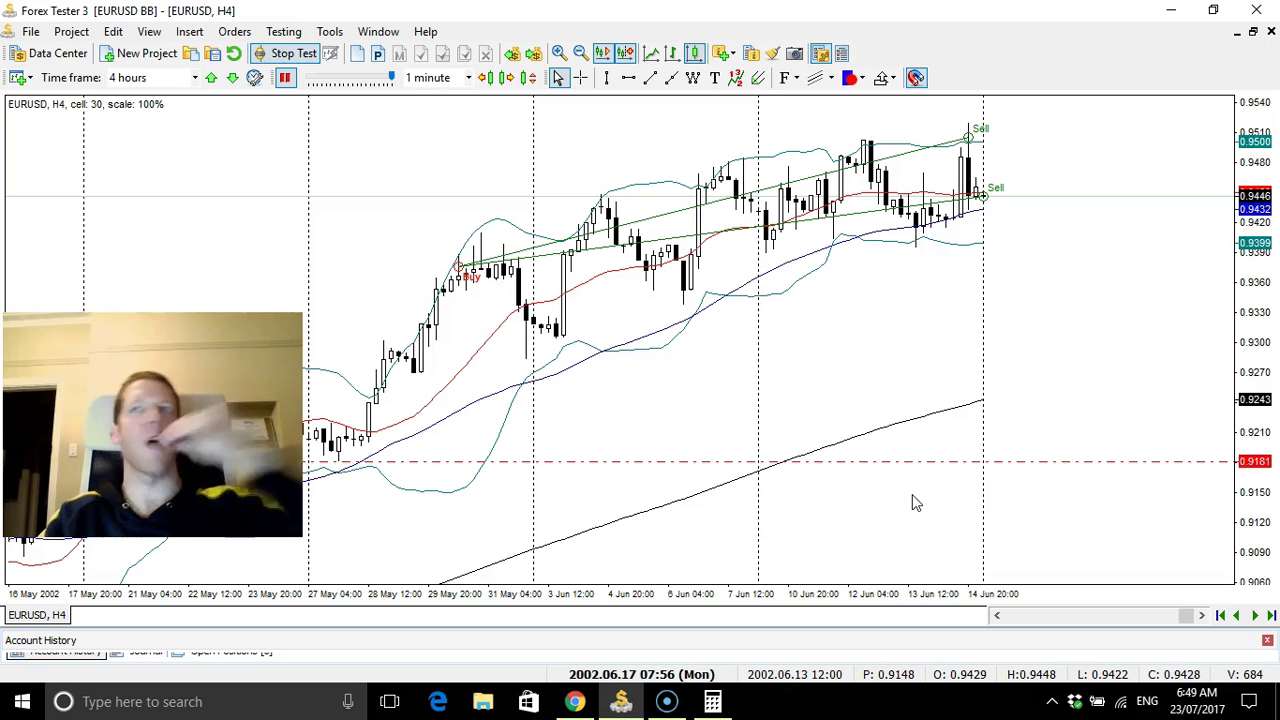
{"action": "left_click", "coordinate": [879, 492]}
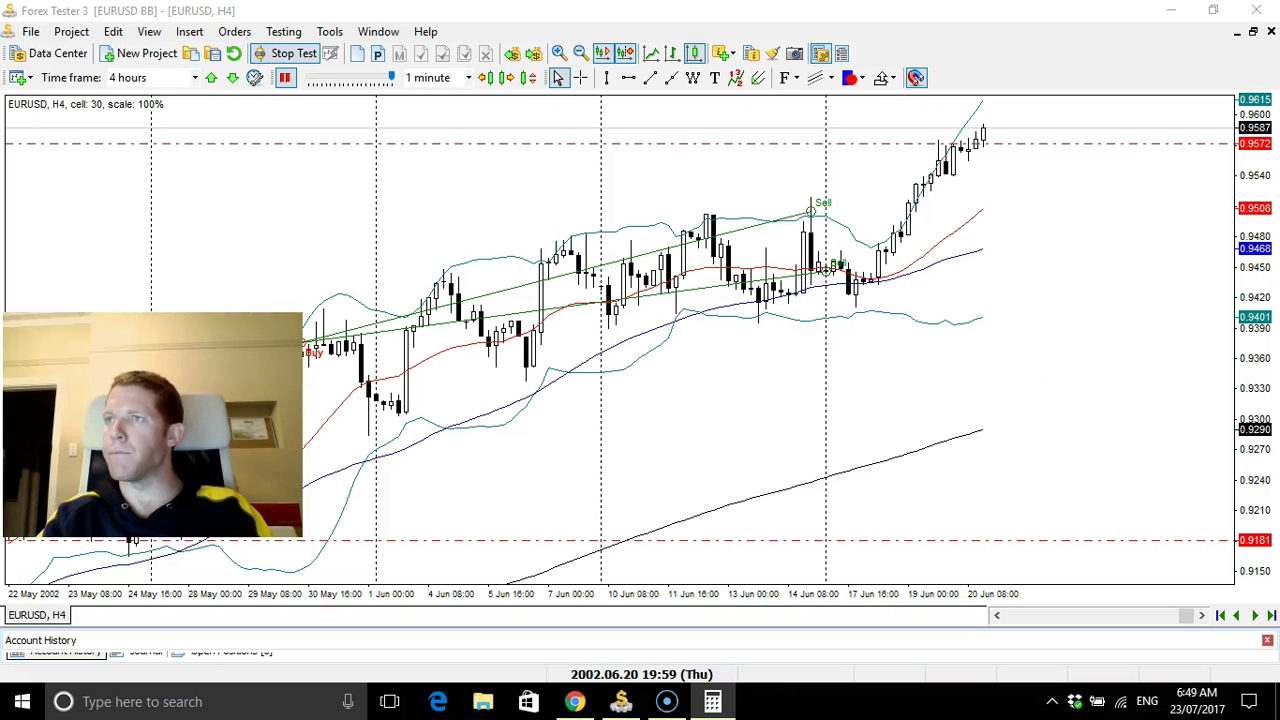
{"action": "left_click", "coordinate": [1072, 372]}
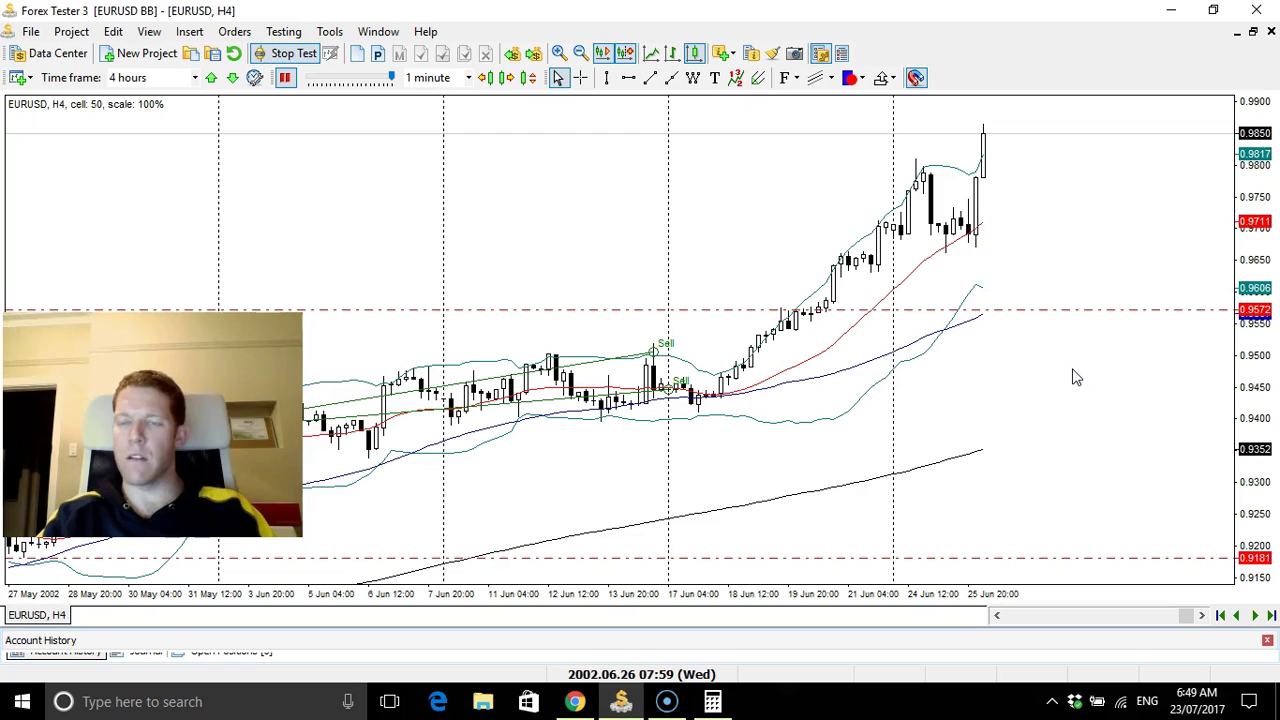
Check the price levels on the weekly chart, return to 4 hours and advance the test to 3 July 2002, 23:59.
{"action": "key", "text": "Up"}
{"action": "key", "text": "Up"}
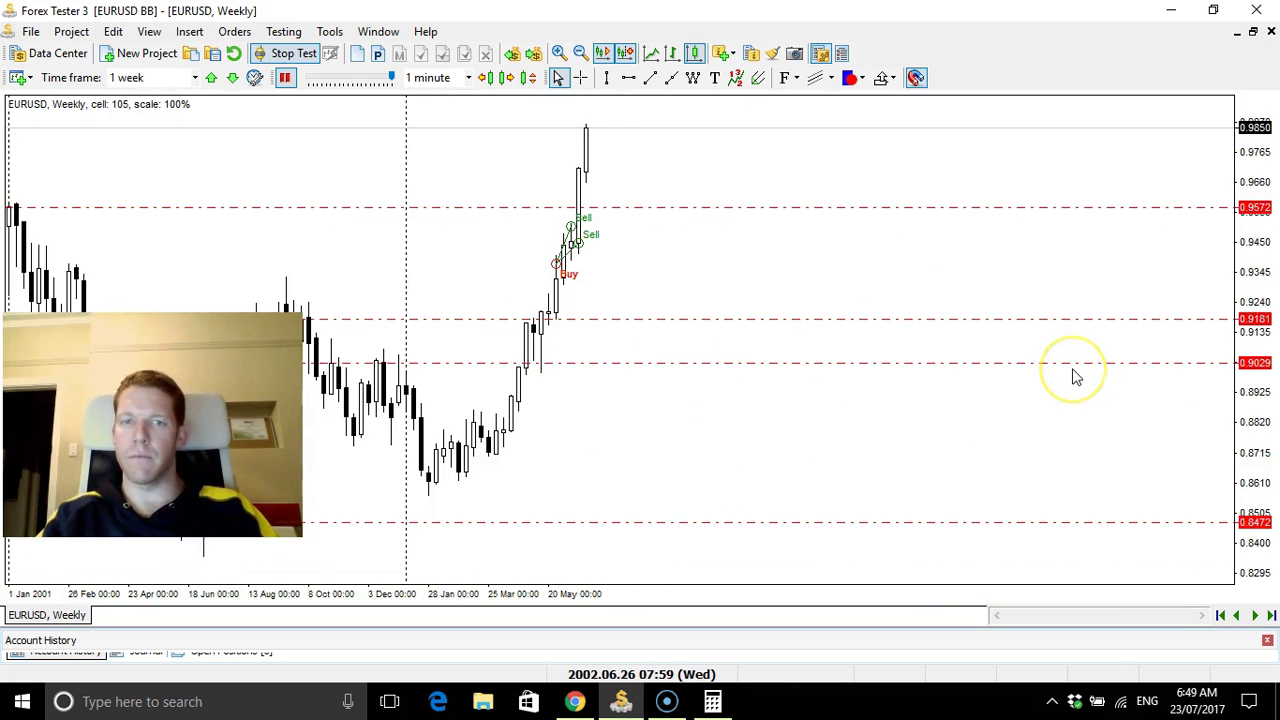
{"action": "key", "text": "Down"}
{"action": "key", "text": "Down"}
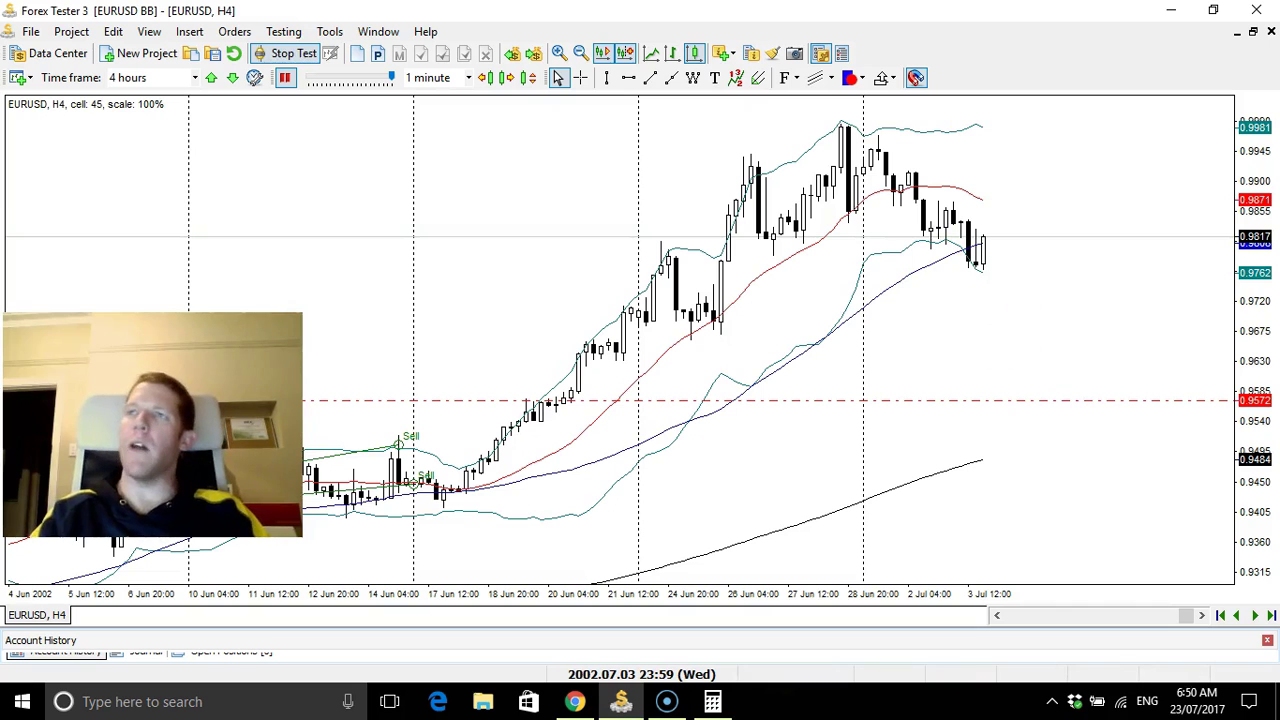
Bring the Statistics window over the chart and review the backtest's trade and income figures beside the Bollinger Bands.
{"action": "left_click_drag", "start_coordinate": [1006, 0], "coordinate": [1135, 72]}
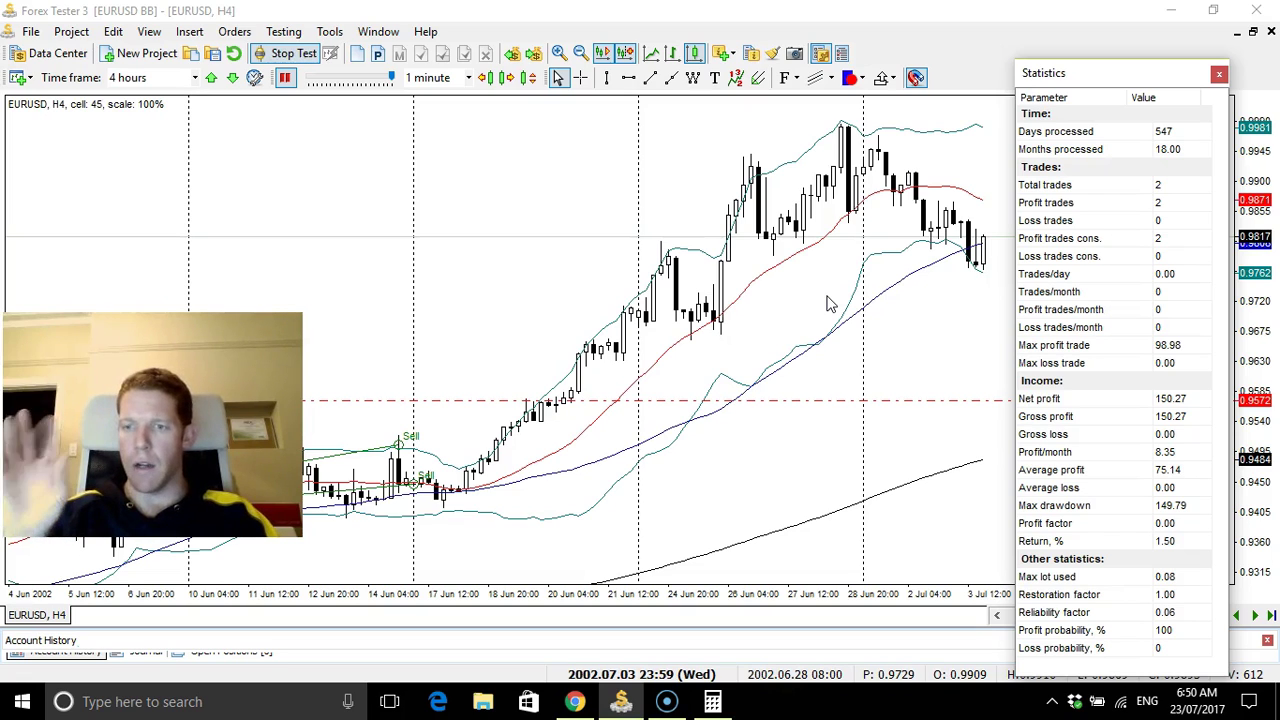
{"action": "left_click", "coordinate": [898, 330]}
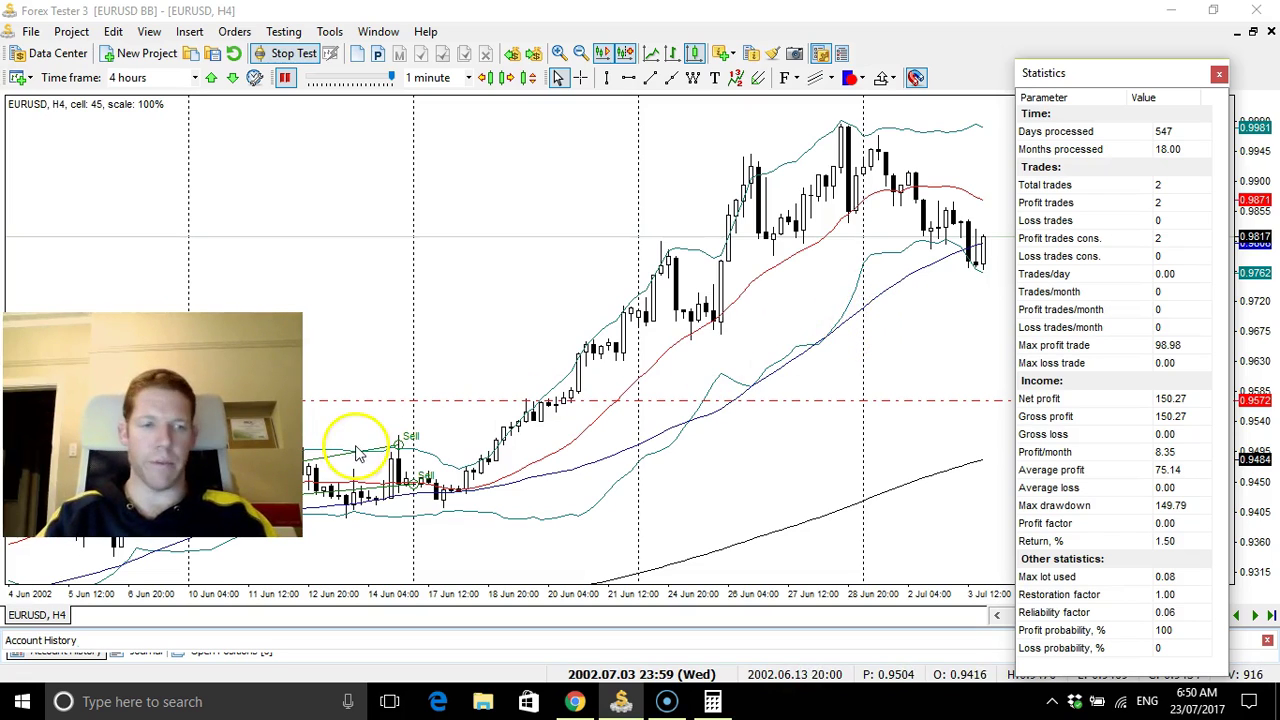
{"action": "mouse_move", "coordinate": [330, 455]}
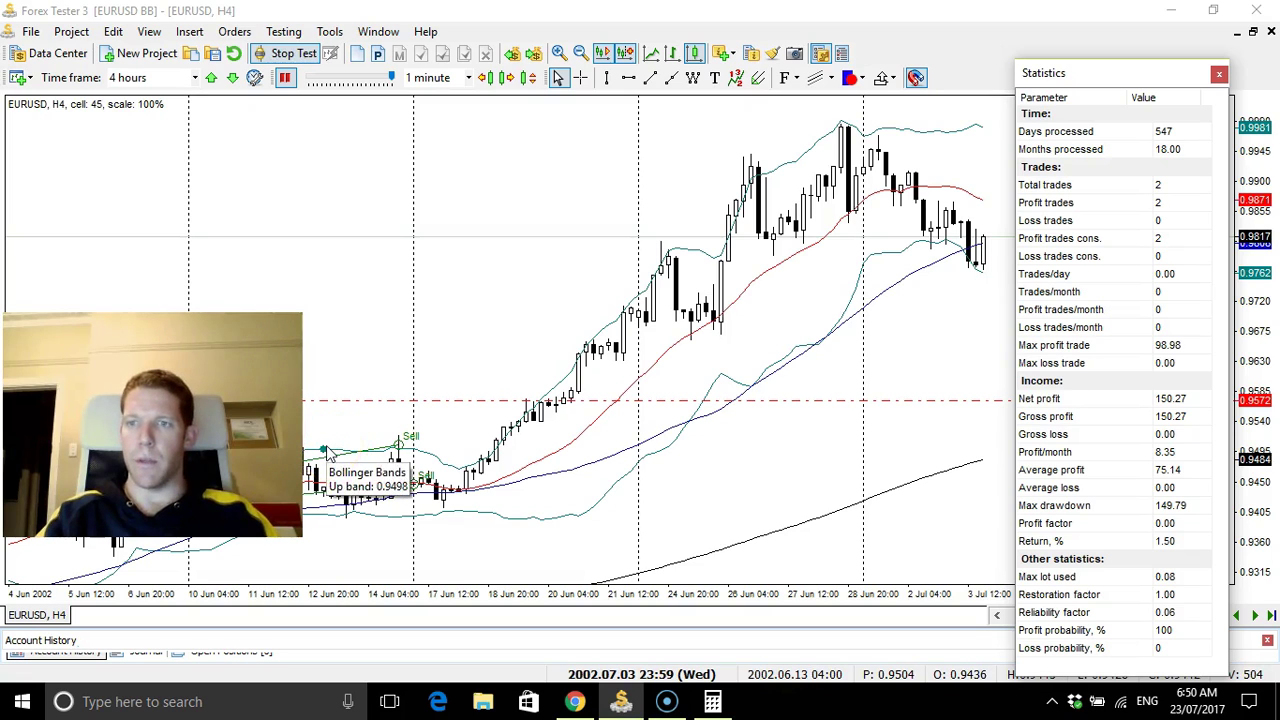